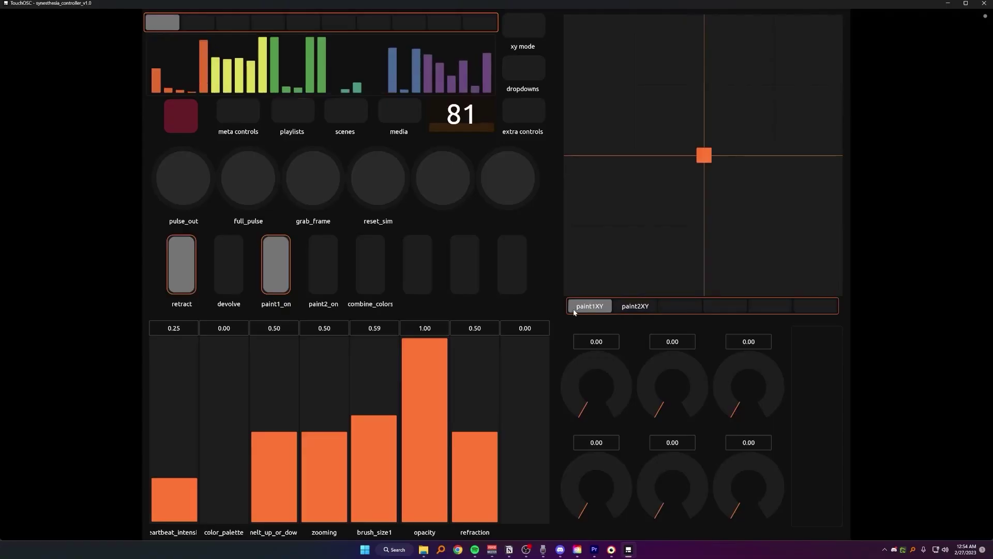
Step: Move the paint XY point top-left, turn on combine_colors, raise color_palette to 1.00, lower zooming to 0.15
{"action": "left_click_drag", "start_coordinate": [600, 183], "coordinate": [595, 64]}
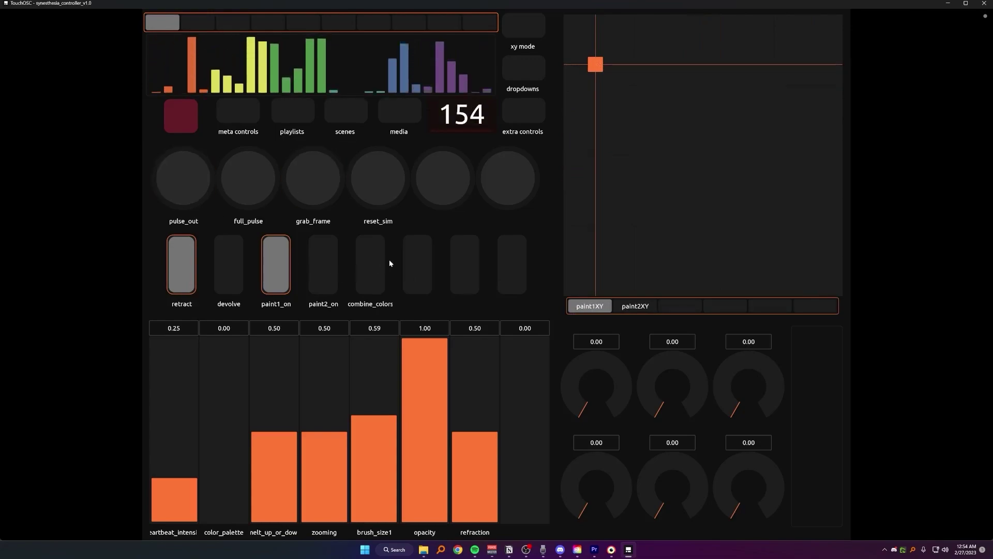
{"action": "left_click", "coordinate": [371, 264]}
{"action": "left_click", "coordinate": [217, 522]}
{"action": "left_click_drag", "start_coordinate": [217, 522], "coordinate": [223, 338]}
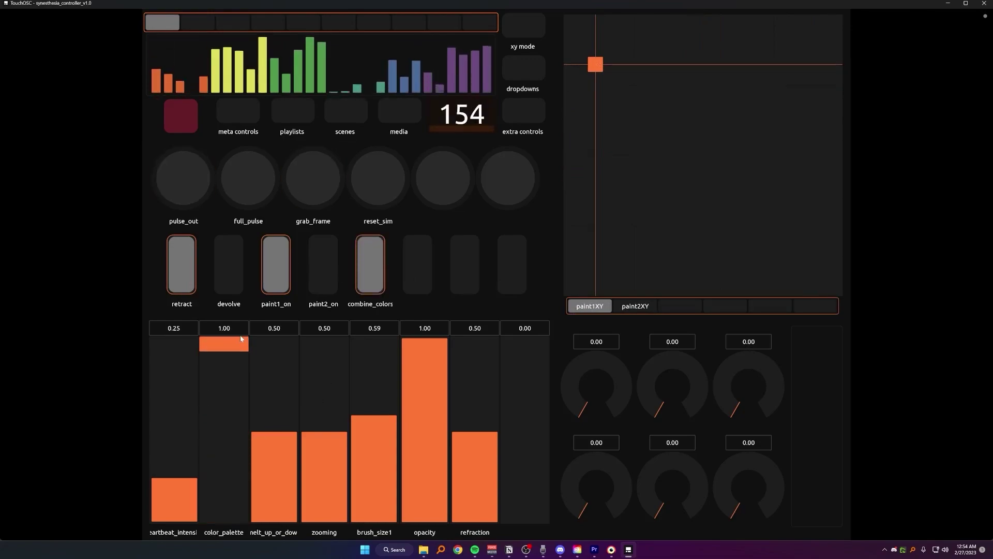
{"action": "left_click_drag", "start_coordinate": [343, 440], "coordinate": [342, 495]}
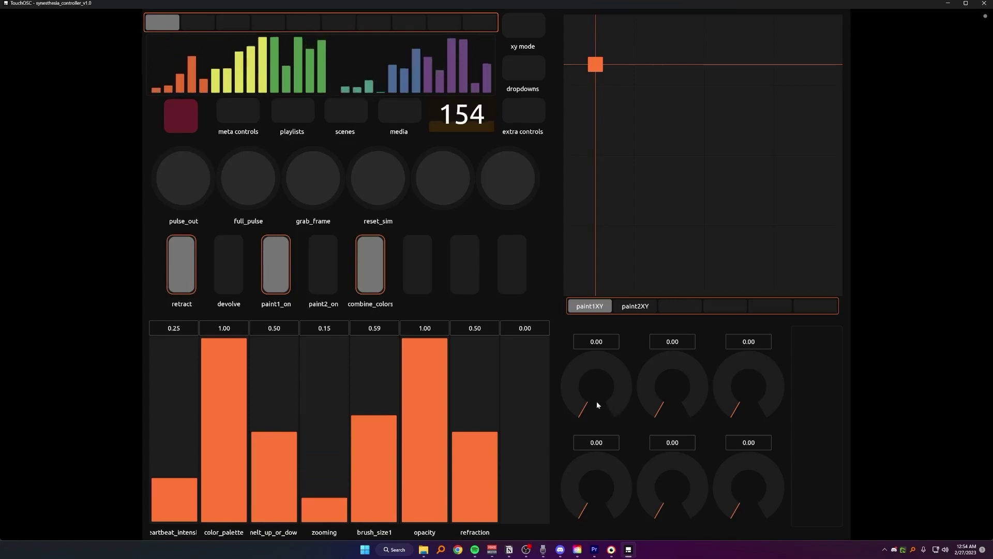
Step: Try paint2XY, the dual XY pad layout, grab_frame and the scene grid, then stop playback
{"action": "left_click", "coordinate": [635, 307]}
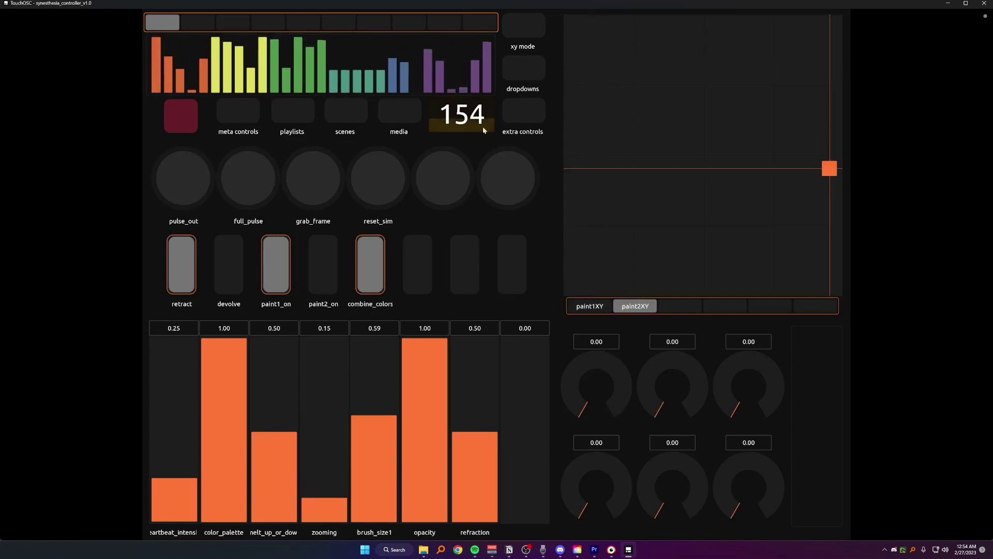
{"action": "left_click", "coordinate": [520, 34]}
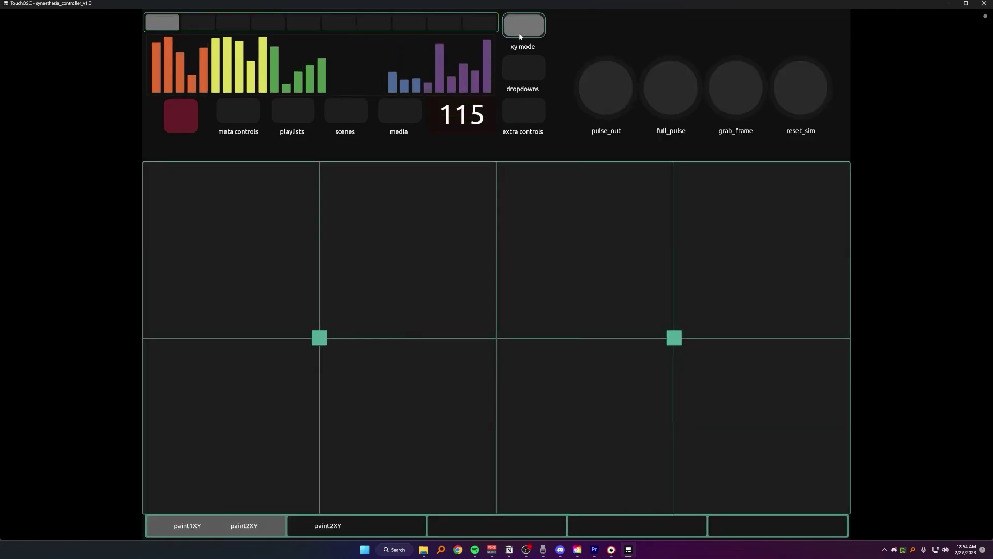
{"action": "left_click", "coordinate": [724, 92]}
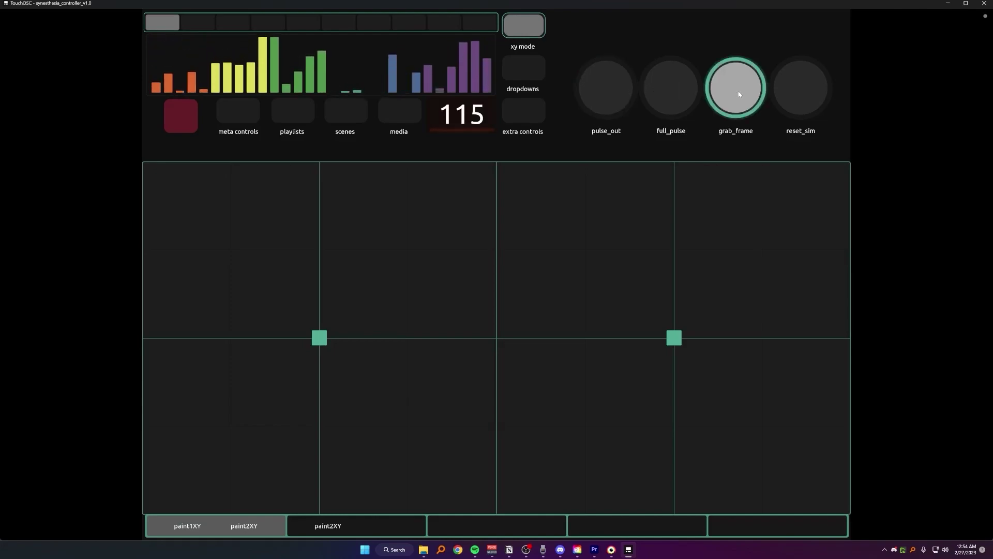
{"action": "left_click", "coordinate": [511, 32]}
{"action": "left_click", "coordinate": [340, 116]}
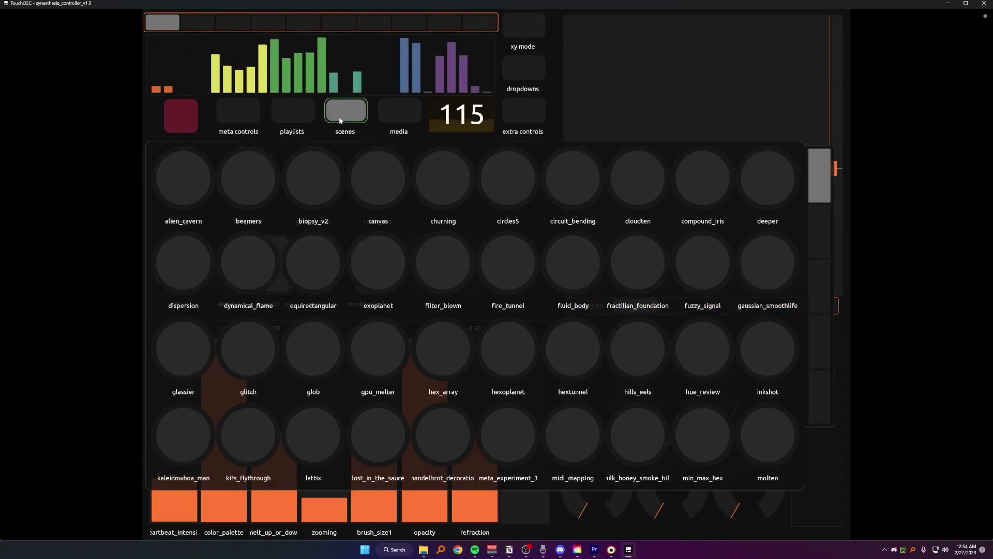
{"action": "left_click", "coordinate": [340, 119]}
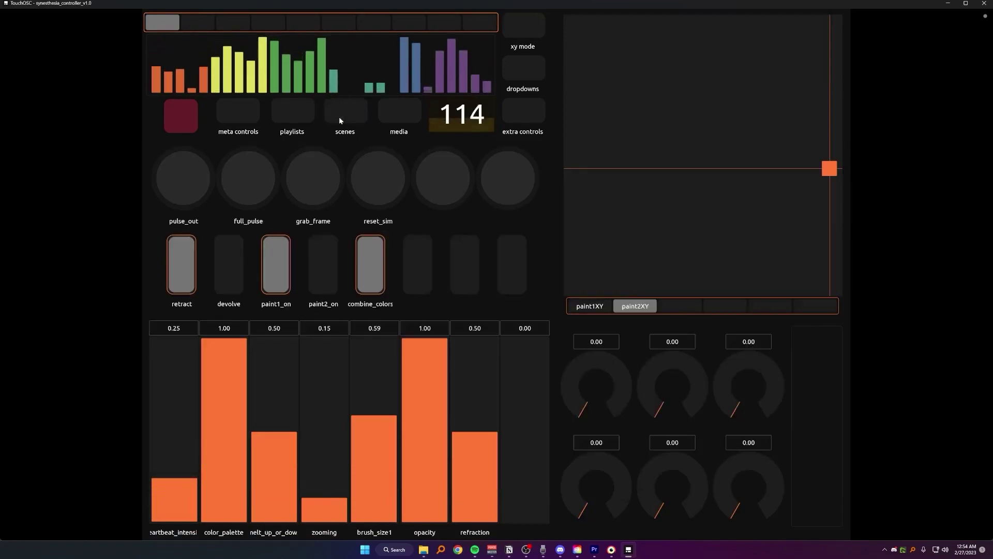
{"action": "left_click", "coordinate": [182, 124]}
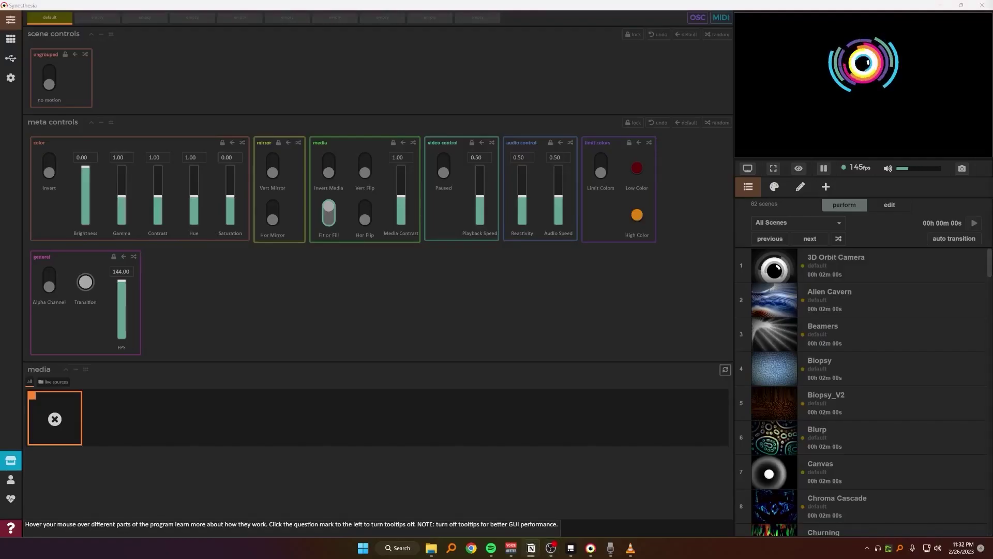
Step: Check Synesthesia's OSC settings: input port 6000, output port 7000, output address 127.0.0.1
{"action": "left_click", "coordinate": [10, 78]}
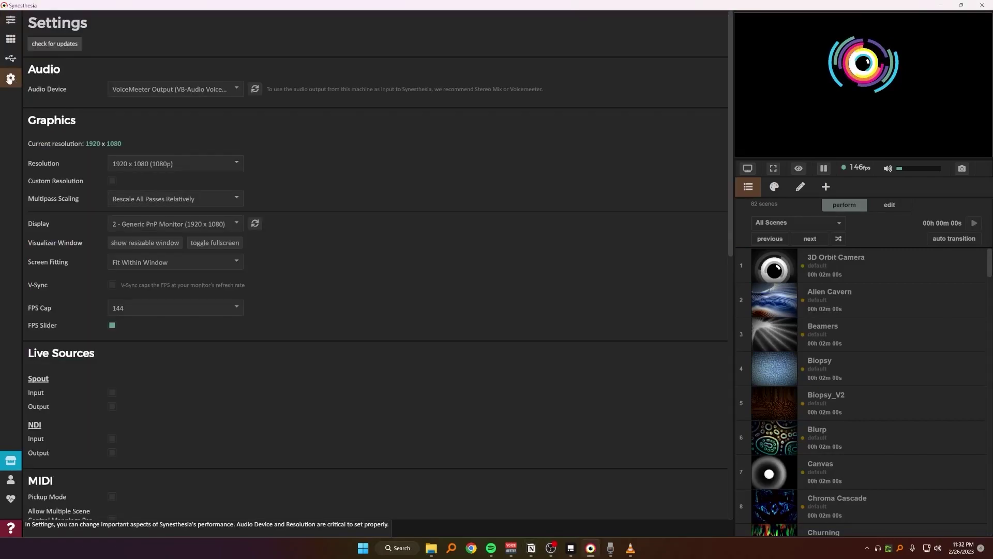
{"action": "scroll", "coordinate": [445, 203], "scroll_direction": "down", "scroll_amount": 6}
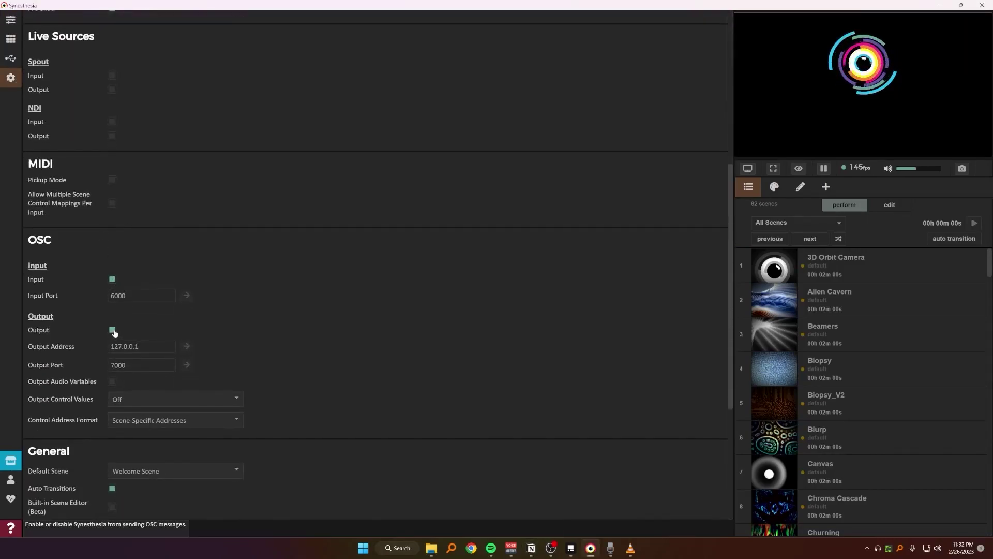
{"action": "left_click", "coordinate": [138, 295]}
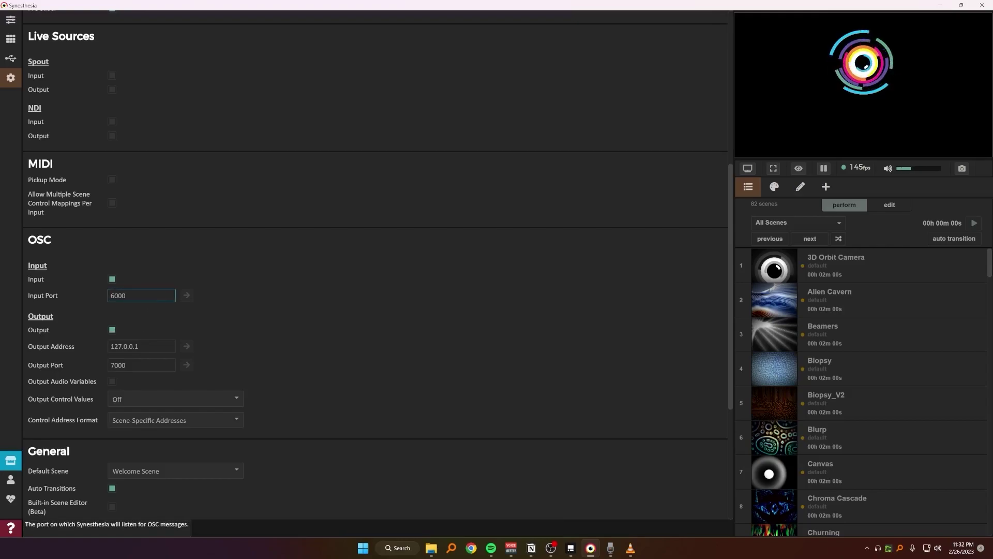
{"action": "left_click", "coordinate": [140, 364]}
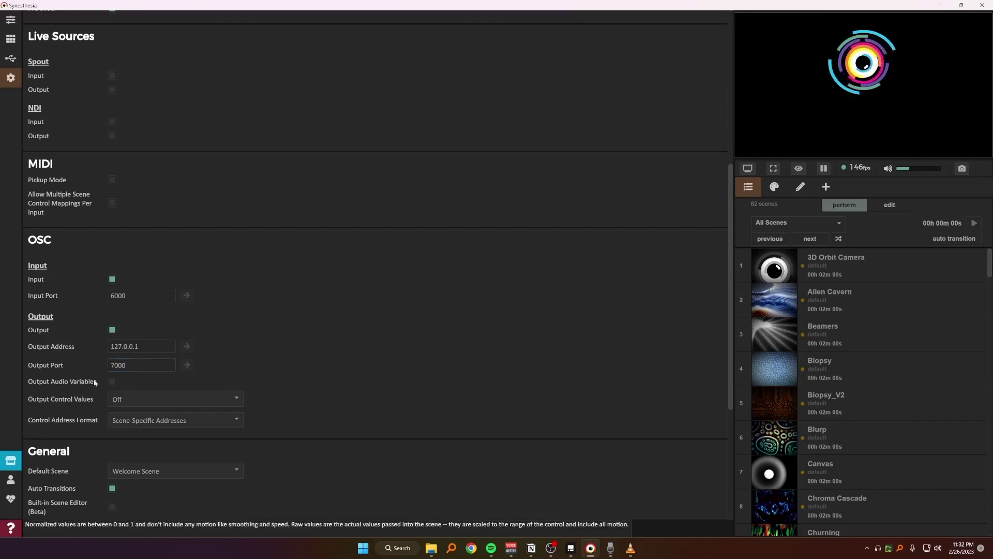
{"action": "left_click", "coordinate": [141, 346]}
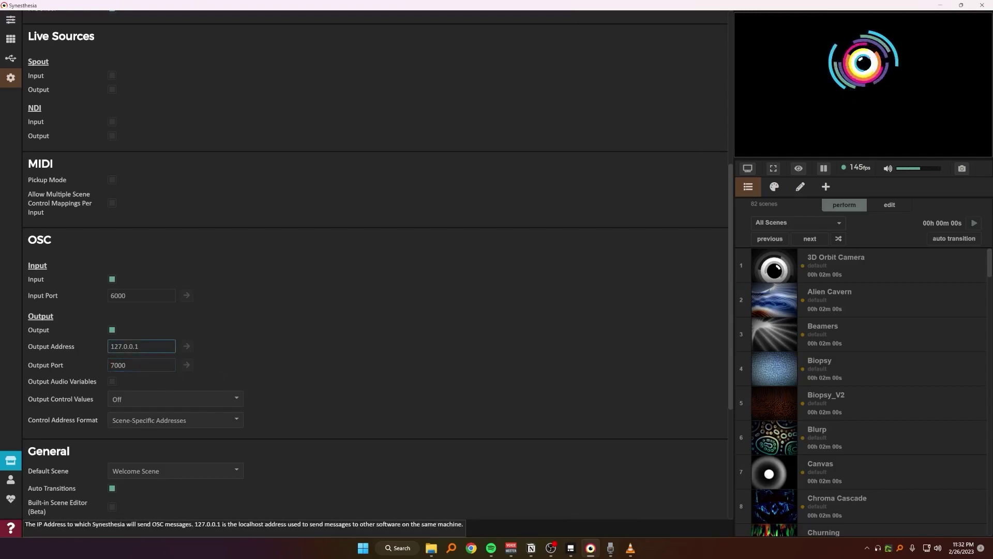
{"action": "left_click", "coordinate": [138, 346]}
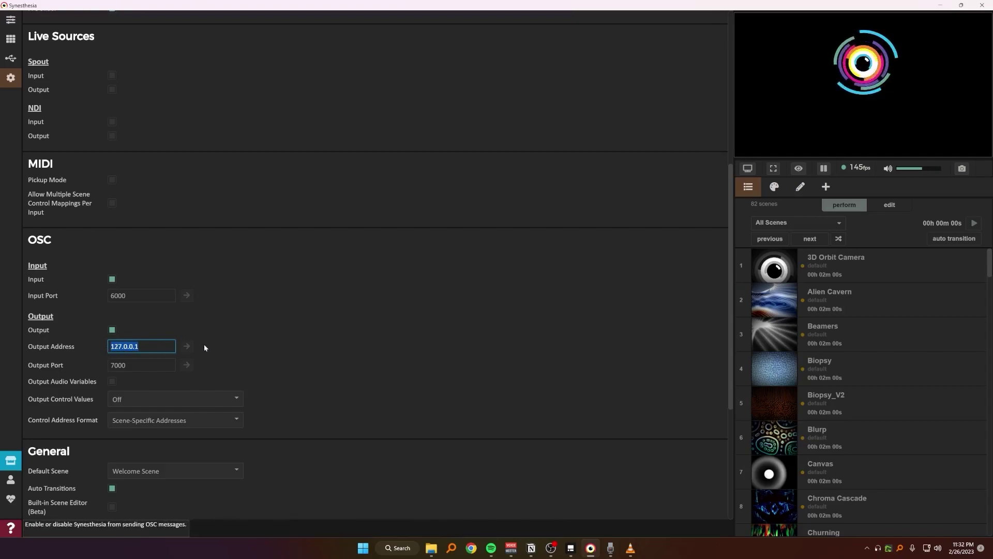
Step: Enable Output Audio Variables, choose Output Normalized Values and set Control Address Format to Global Addresses
{"action": "scroll", "coordinate": [187, 335], "scroll_direction": "down", "scroll_amount": 2}
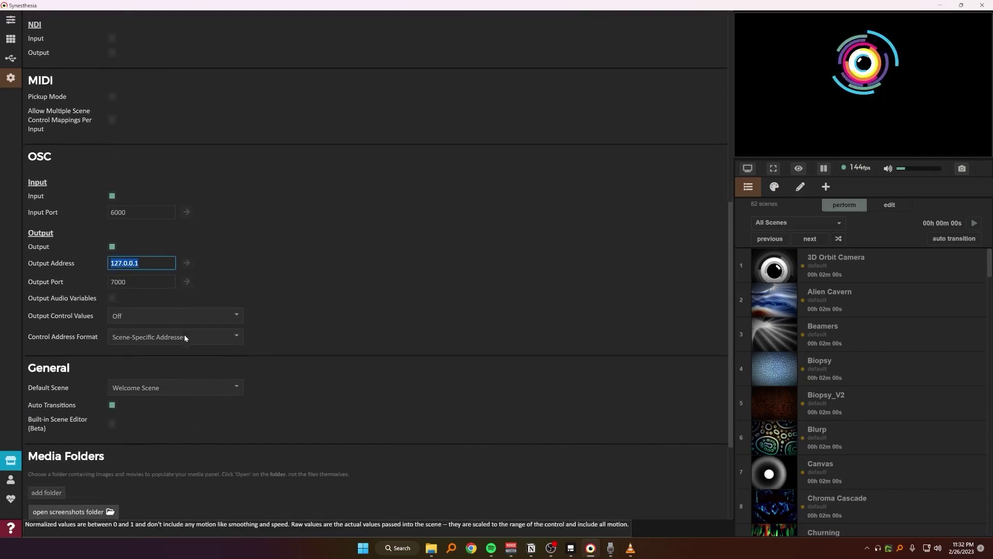
{"action": "left_click", "coordinate": [112, 292]}
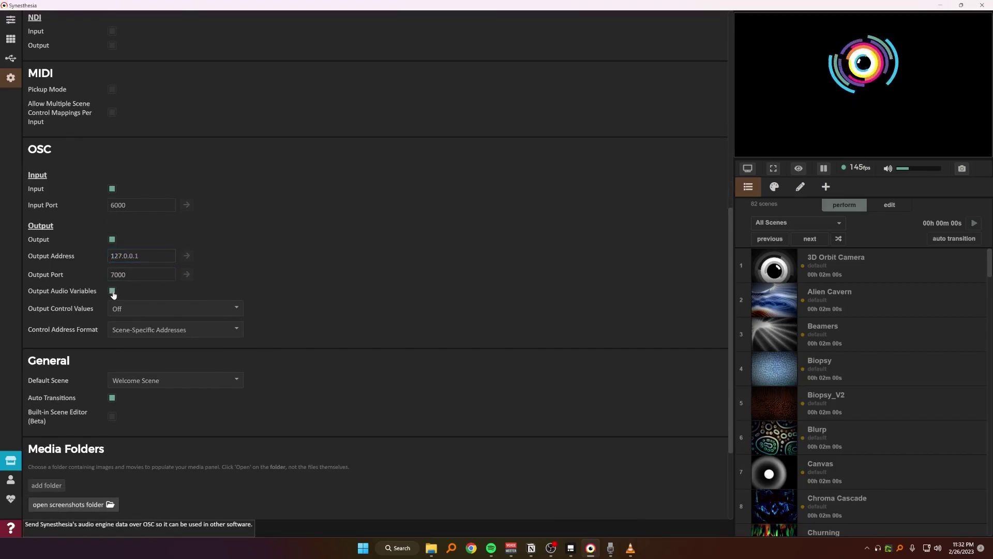
{"action": "left_click", "coordinate": [205, 310]}
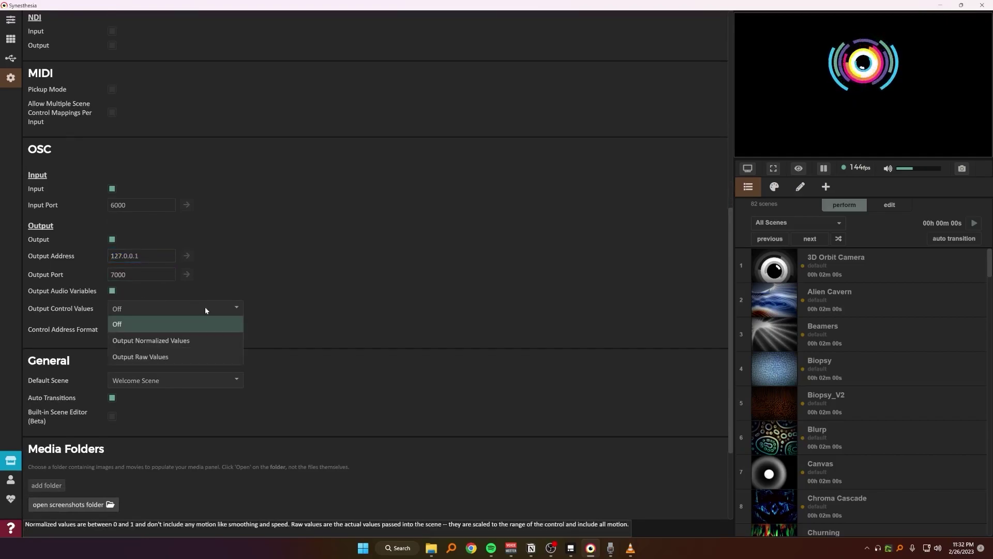
{"action": "left_click", "coordinate": [212, 341]}
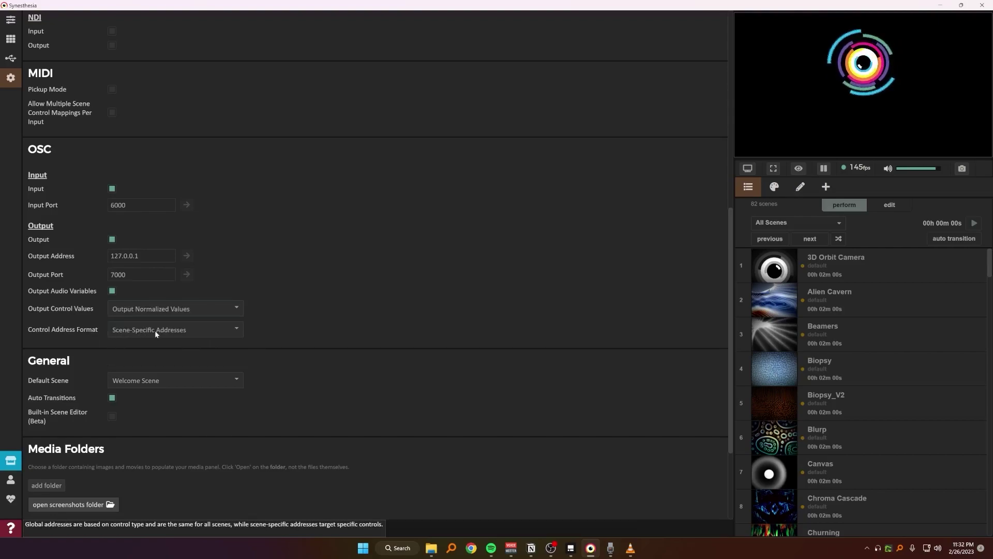
{"action": "left_click", "coordinate": [210, 330]}
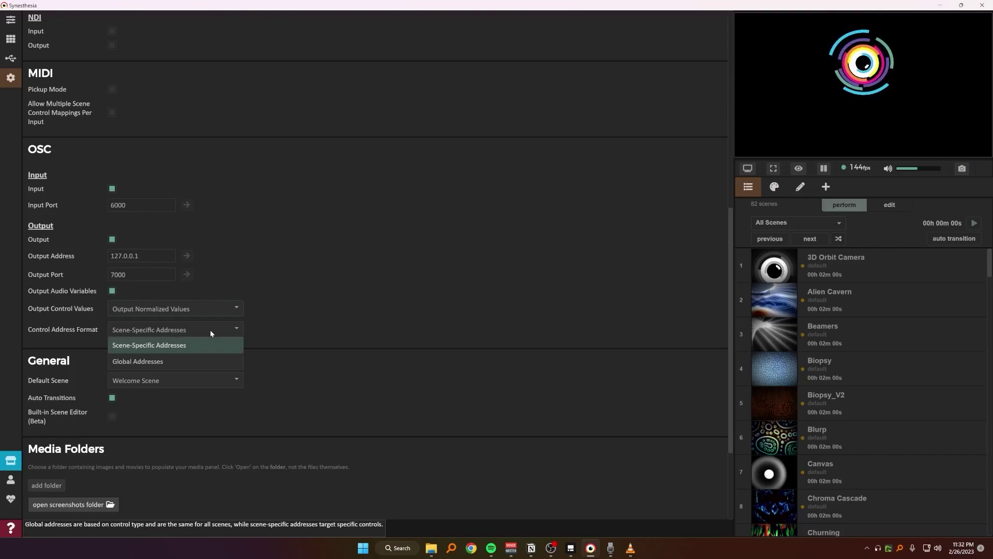
{"action": "left_click", "coordinate": [197, 366]}
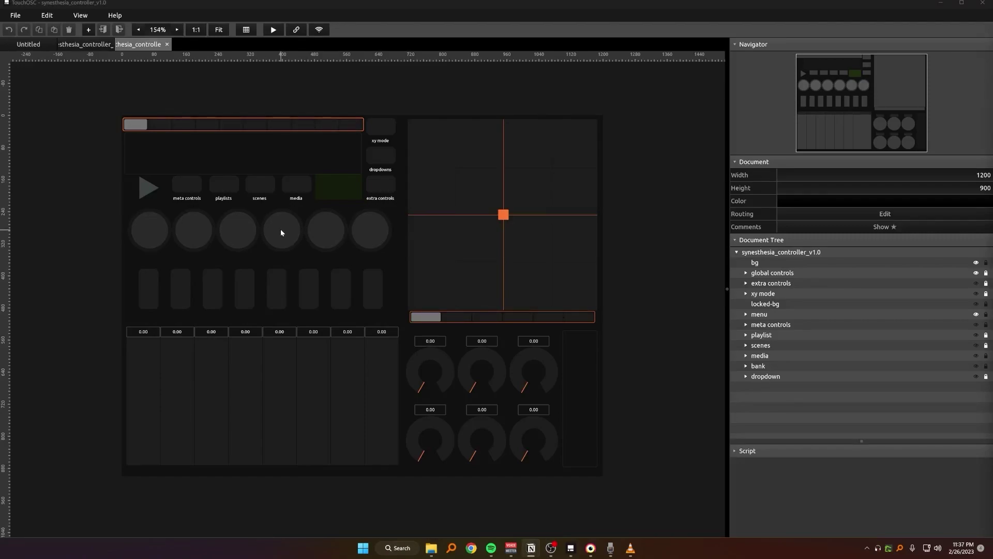
Step: Enable TouchOSC's OSC Connection 1 over UDP with host 127.0.0.1
{"action": "left_click", "coordinate": [296, 30]}
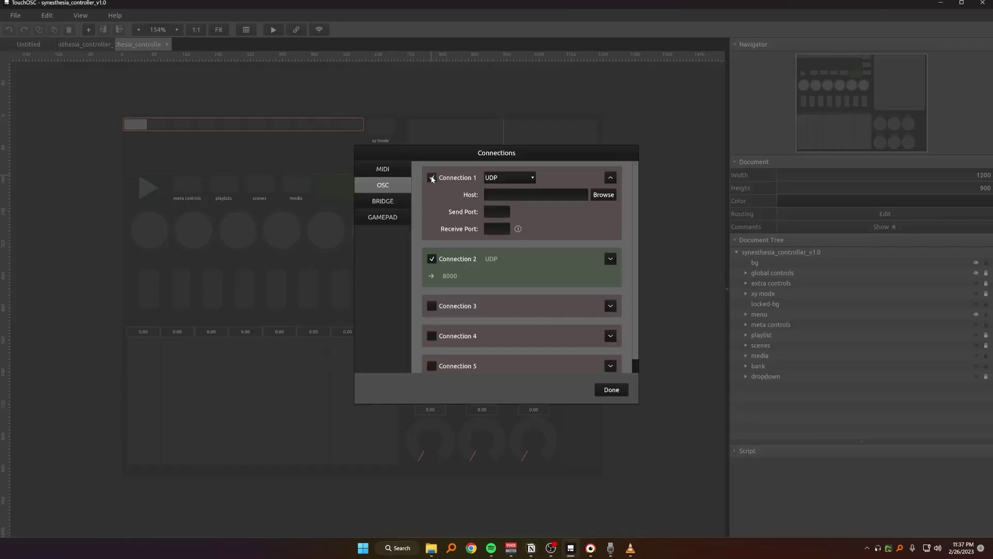
{"action": "left_click", "coordinate": [489, 194]}
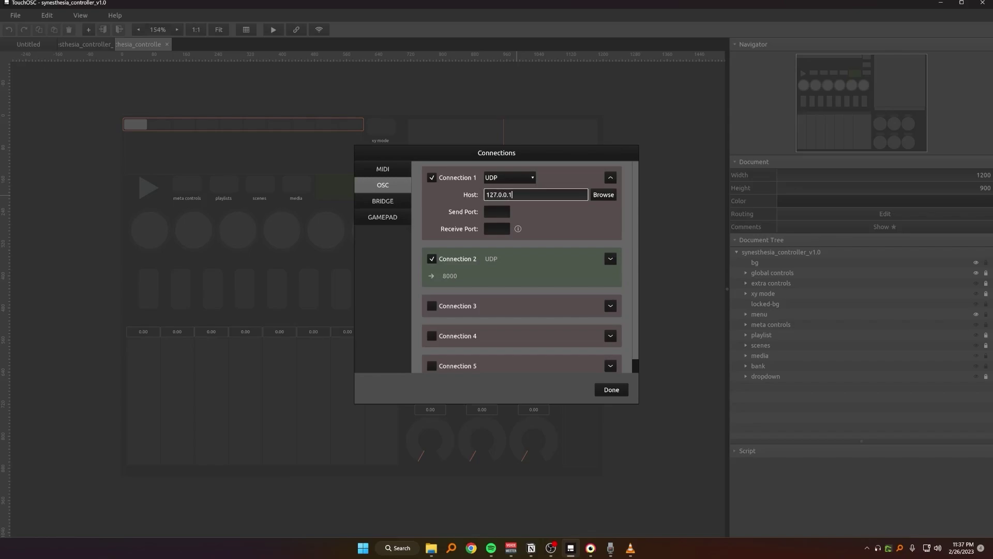
{"action": "left_click", "coordinate": [497, 212]}
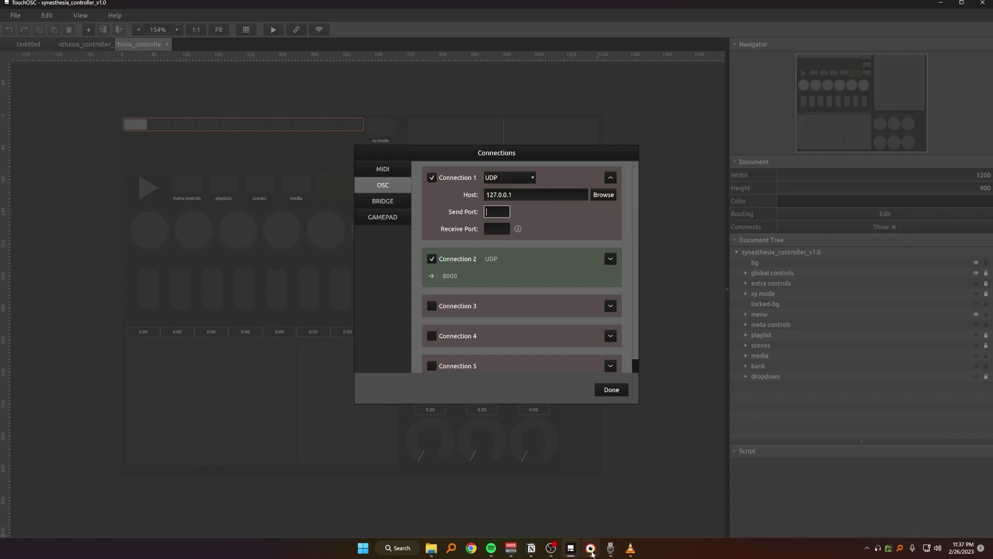
{"action": "left_click", "coordinate": [591, 548]}
{"action": "scroll", "coordinate": [257, 256], "scroll_direction": "down", "scroll_amount": 6}
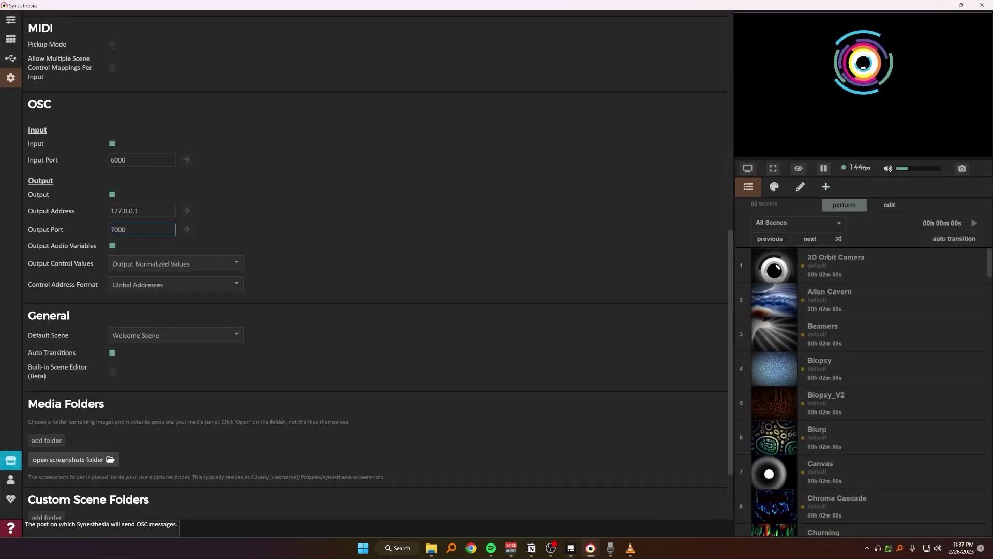
{"action": "double_click", "coordinate": [118, 229]}
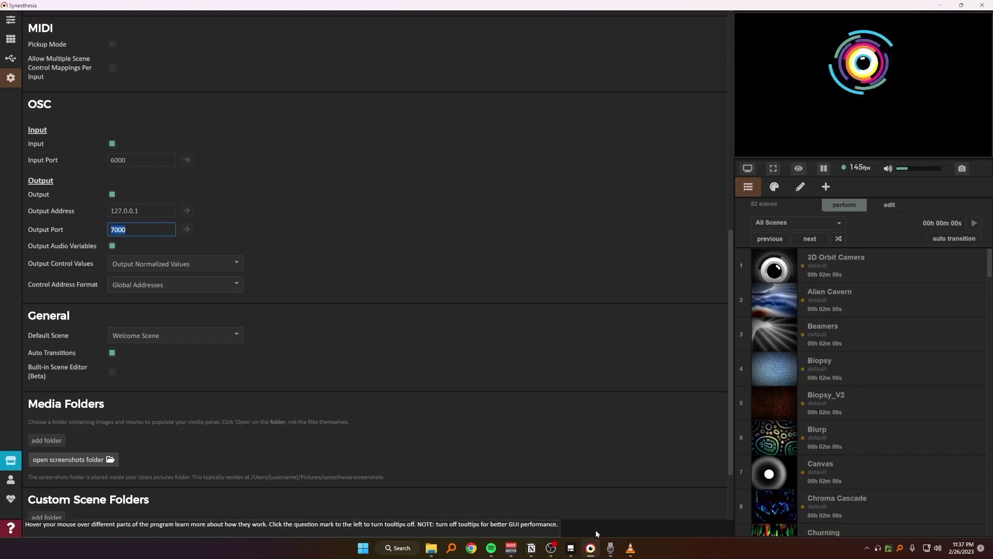
{"action": "left_click", "coordinate": [571, 548]}
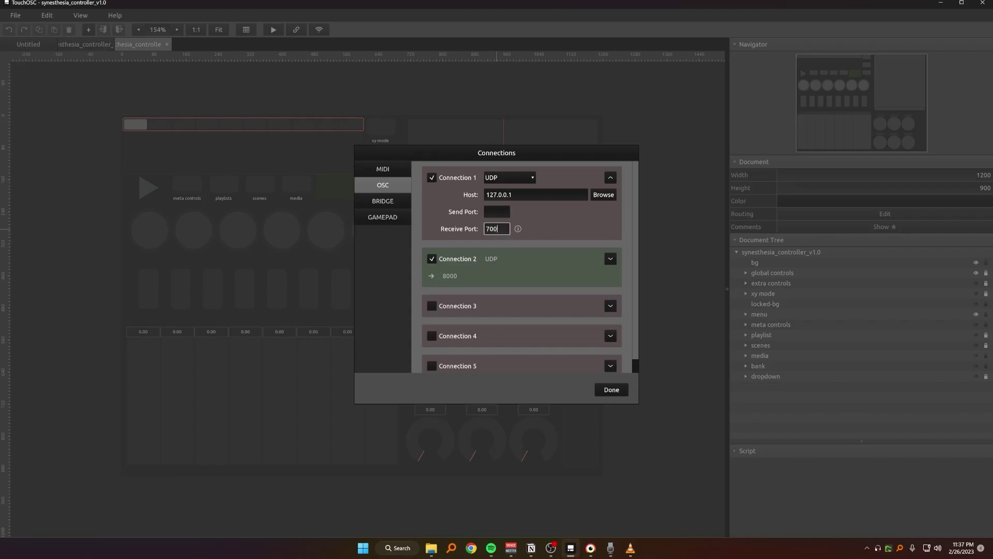
{"action": "left_click", "coordinate": [597, 555]}
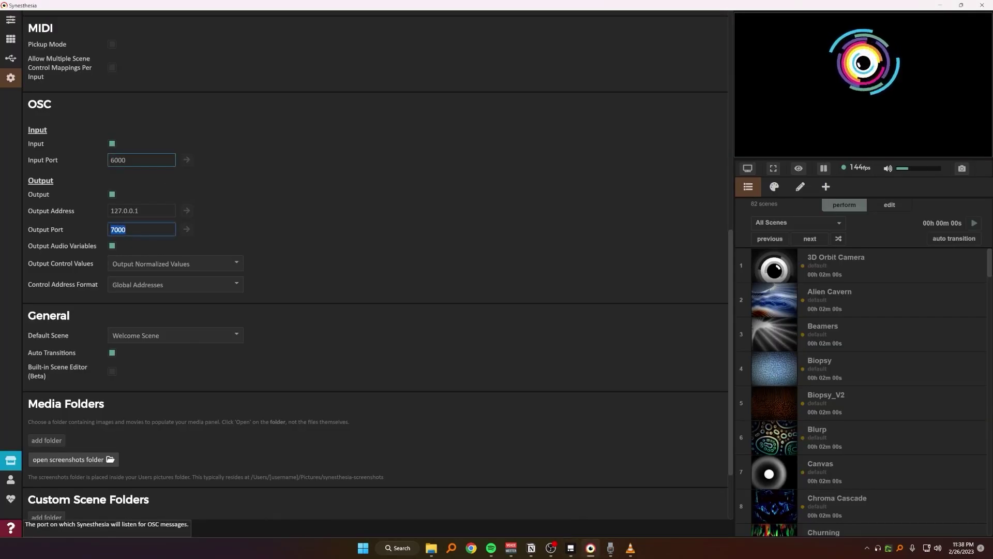
{"action": "left_click", "coordinate": [139, 159]}
{"action": "left_click_drag", "start_coordinate": [140, 160], "coordinate": [100, 160]}
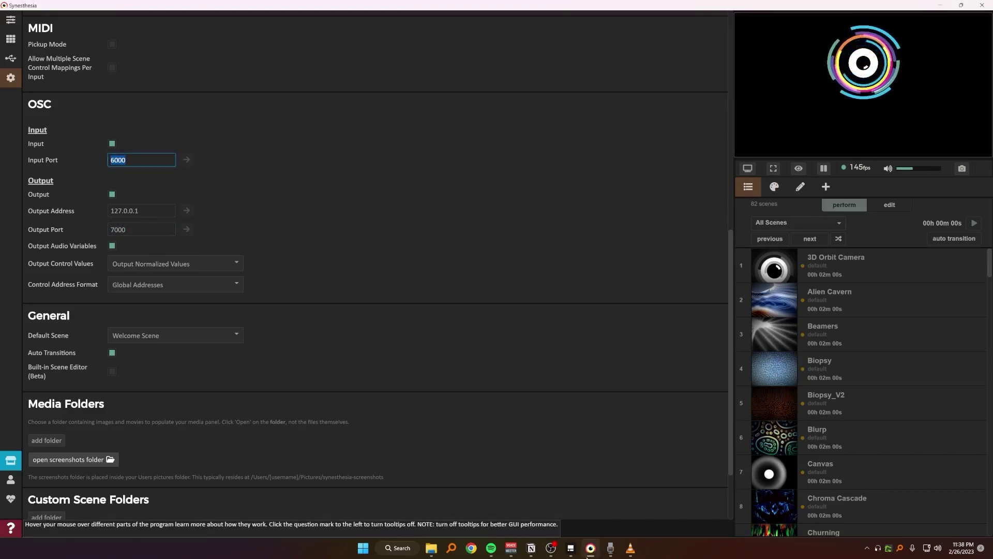
{"action": "left_click", "coordinate": [572, 552]}
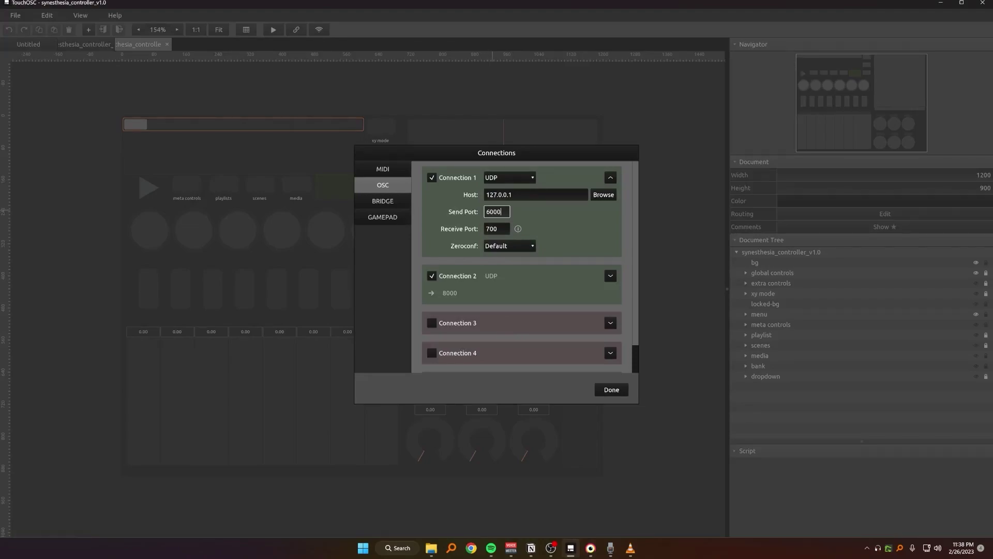
{"action": "left_click", "coordinate": [612, 391]}
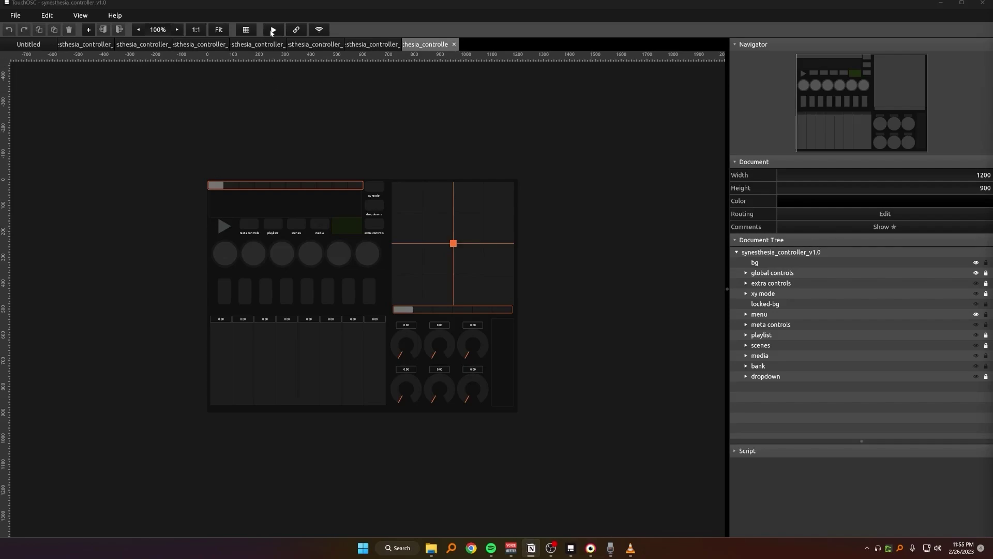
Step: Run the Synesthesia controller layout live from the toolbar Play button
{"action": "left_click", "coordinate": [275, 29]}
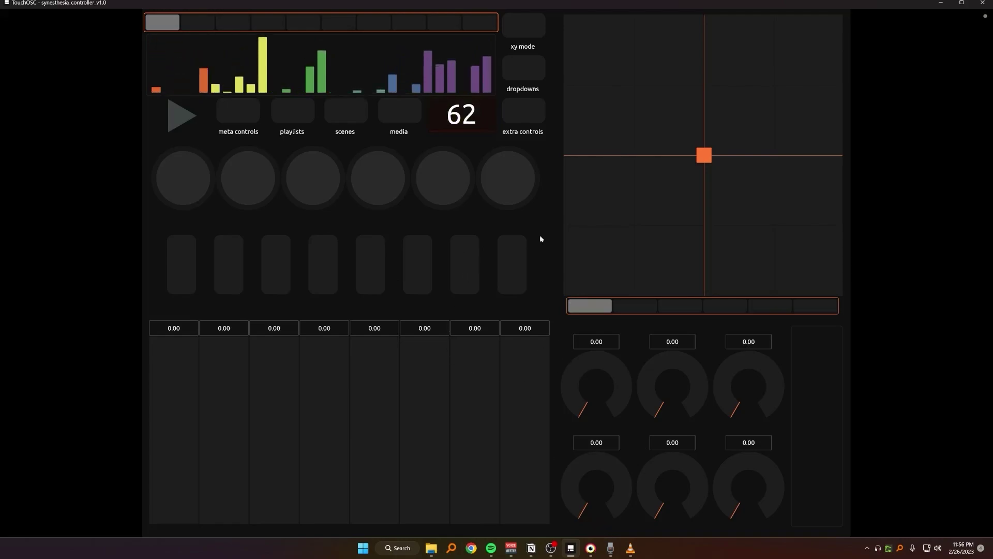
Step: Switch to Synesthesia, load the MIDI_MAPPING scene, and return to the TouchOSC controller
{"action": "left_click", "coordinate": [595, 552]}
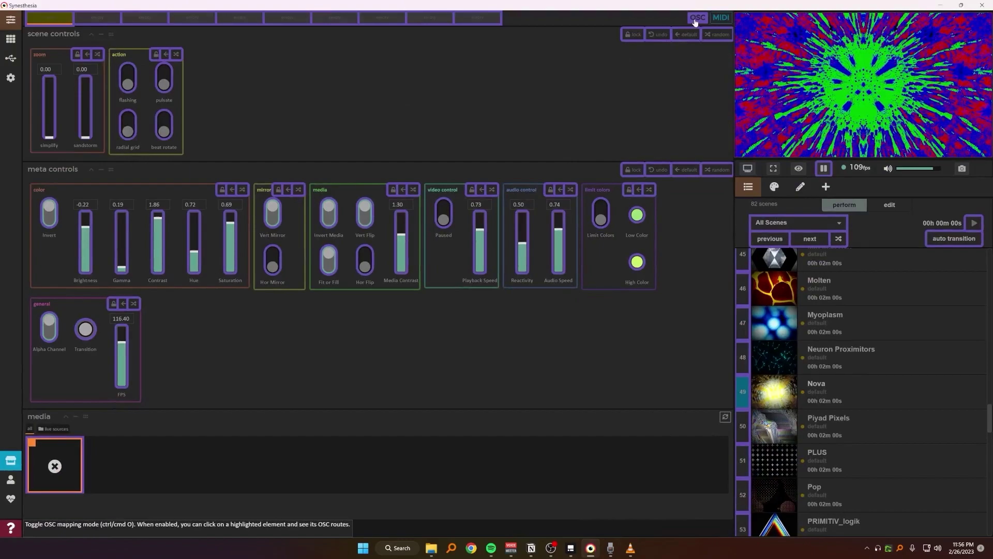
{"action": "scroll", "coordinate": [870, 385], "scroll_direction": "up", "scroll_amount": 5}
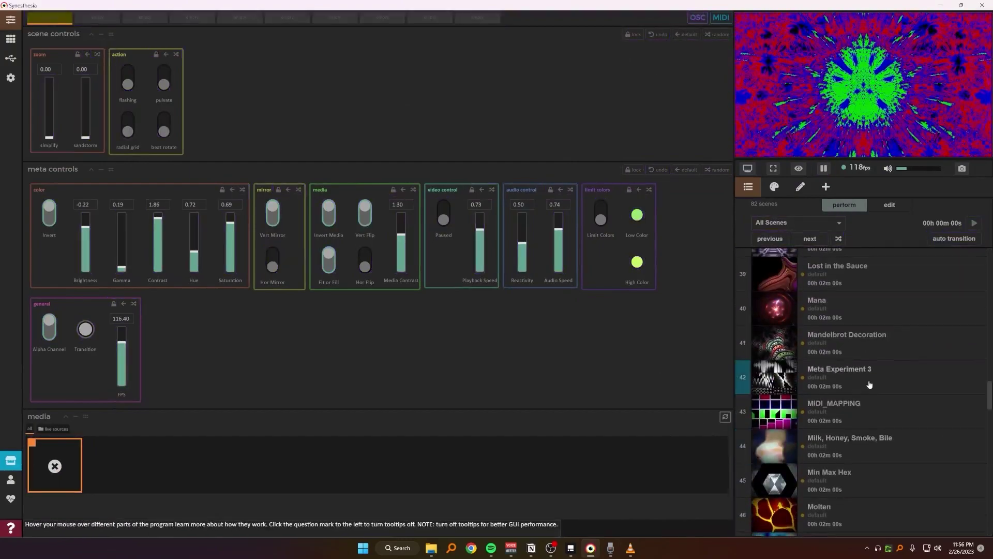
{"action": "left_click", "coordinate": [870, 420]}
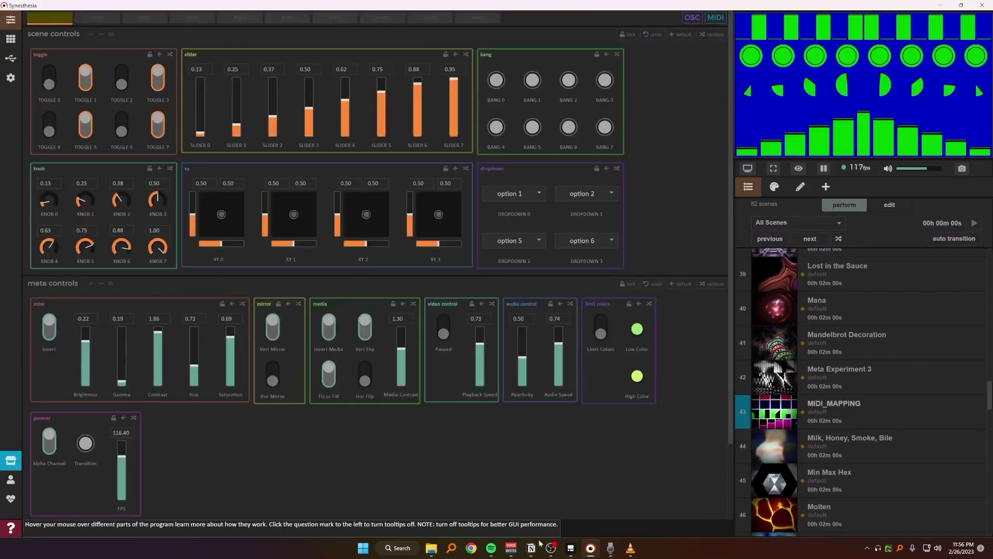
{"action": "left_click", "coordinate": [593, 552]}
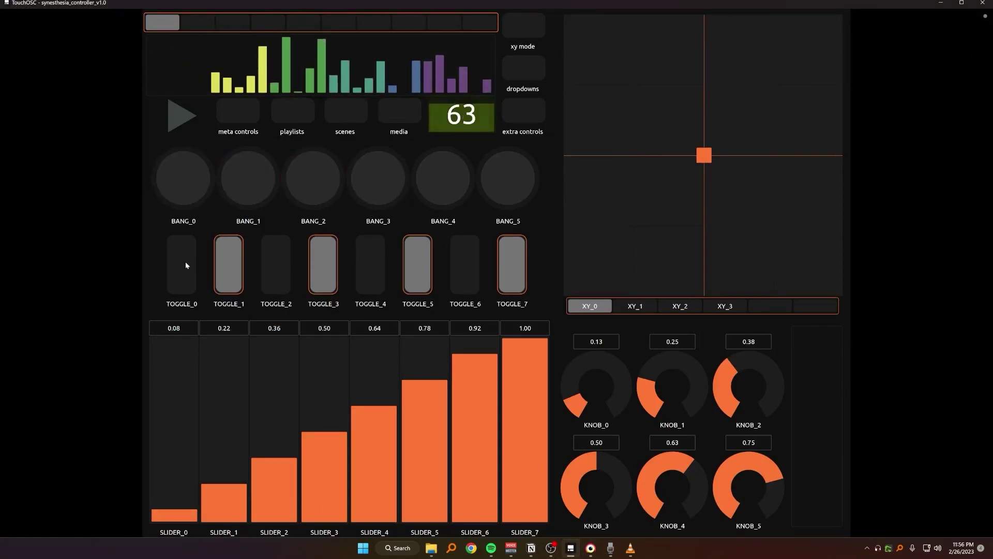
Step: Raise SLIDER_0 to 0.25, turn KNOB_0, cycle XY_0–XY_3, move the point upper left, end on XY_1
{"action": "left_click_drag", "start_coordinate": [165, 429], "coordinate": [197, 477]}
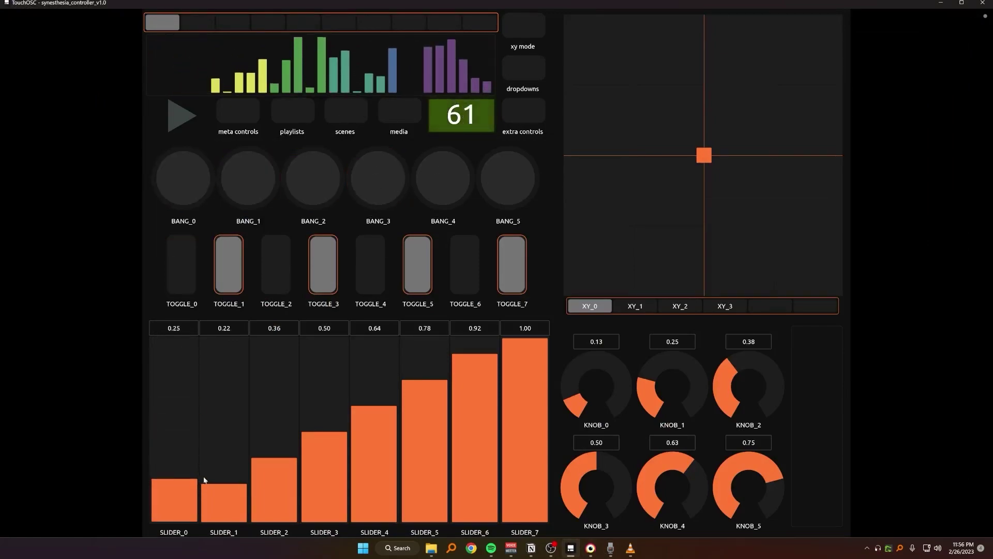
{"action": "left_click_drag", "start_coordinate": [572, 402], "coordinate": [548, 411]}
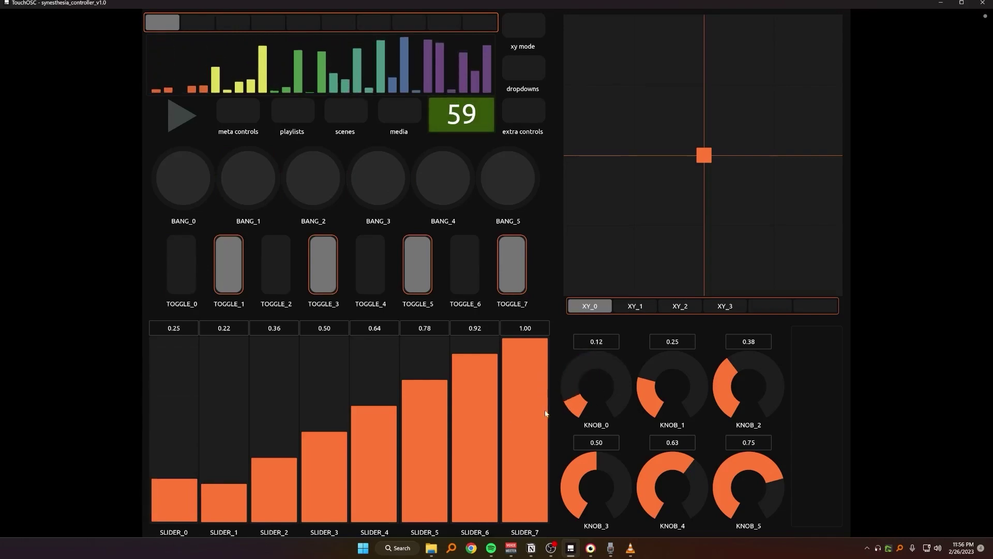
{"action": "left_click", "coordinate": [641, 307]}
{"action": "left_click", "coordinate": [729, 306]}
{"action": "left_click", "coordinate": [592, 310]}
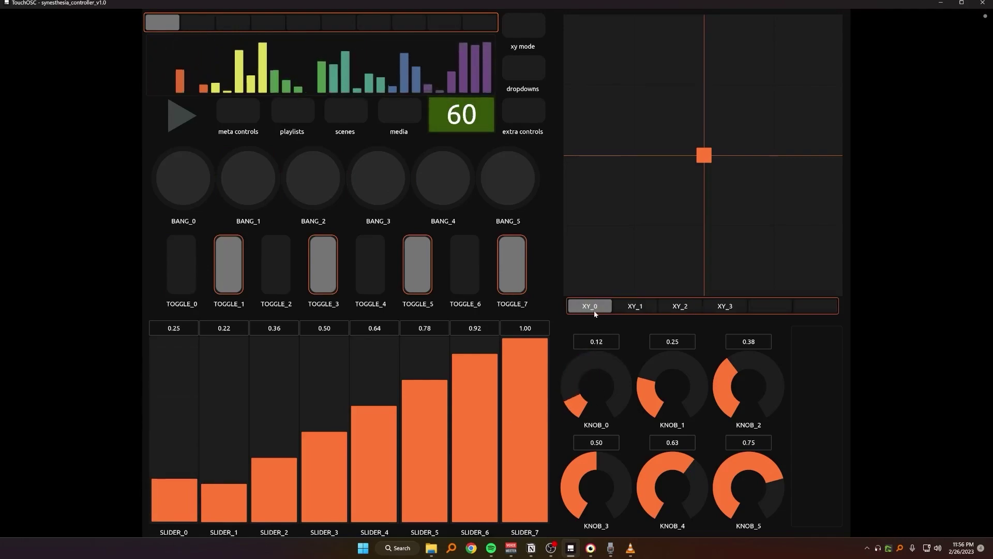
{"action": "left_click", "coordinate": [680, 305]}
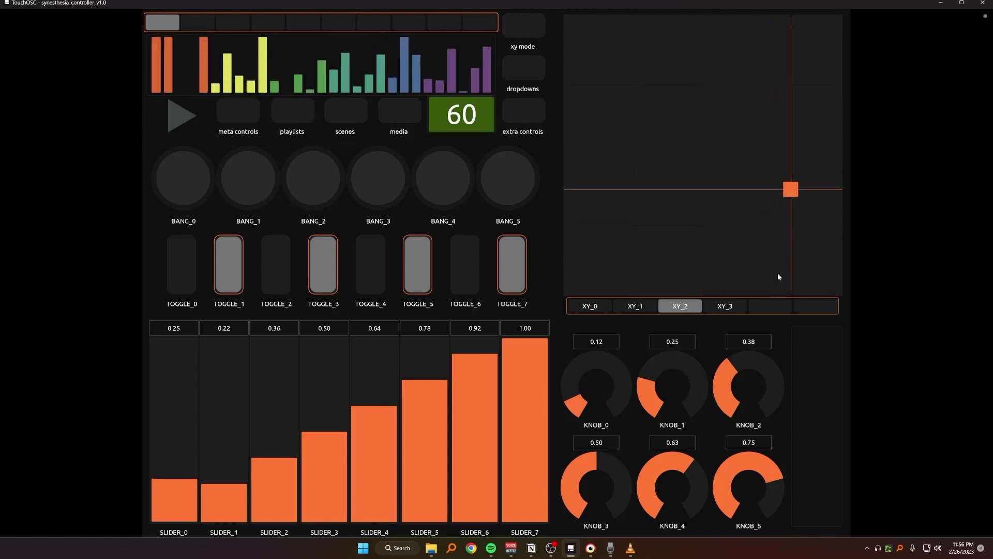
{"action": "left_click", "coordinate": [724, 306]}
{"action": "left_click", "coordinate": [597, 184]}
{"action": "left_click", "coordinate": [636, 306]}
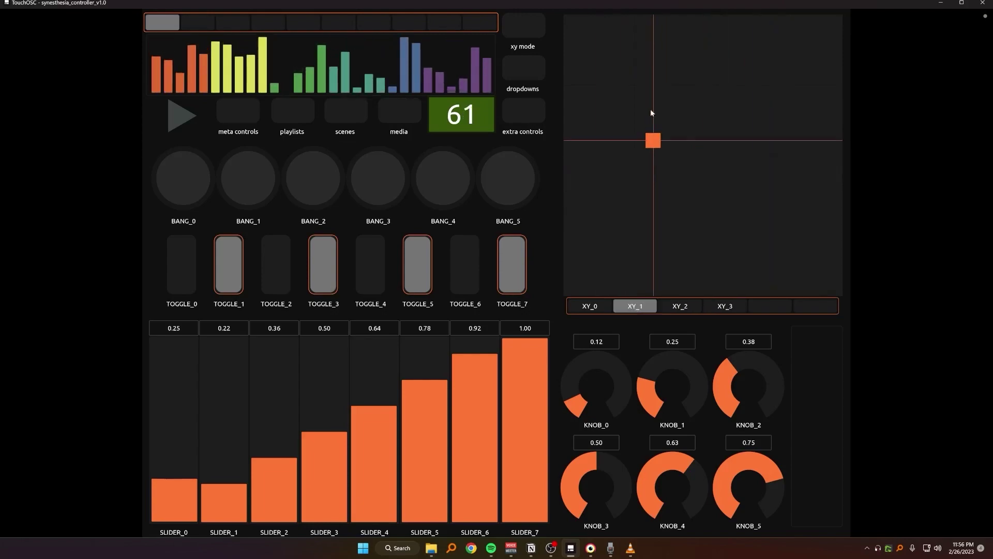
Step: Test the blank button beside the knobs with several taps
{"action": "left_click", "coordinate": [820, 370]}
{"action": "left_click", "coordinate": [820, 377]}
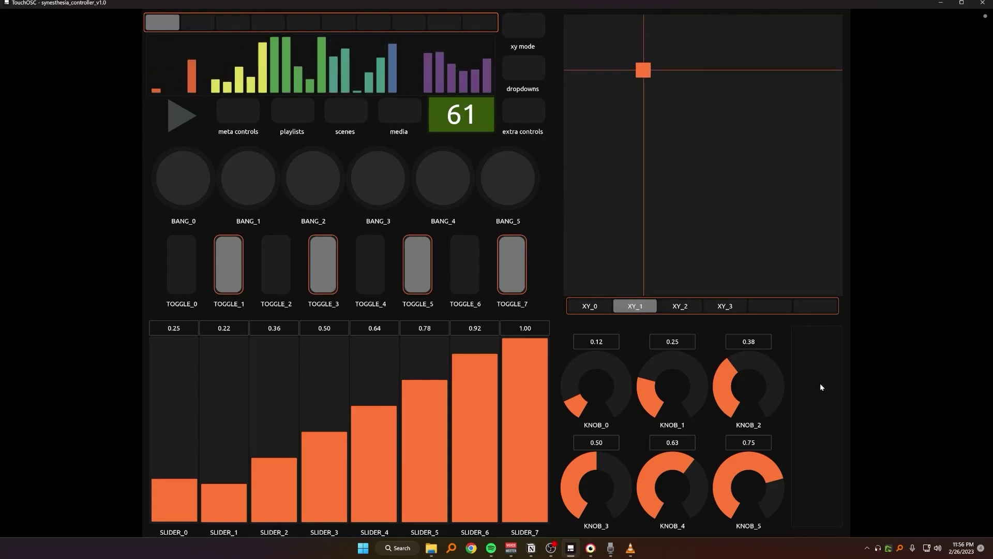
{"action": "left_click", "coordinate": [820, 384]}
{"action": "left_click", "coordinate": [800, 370]}
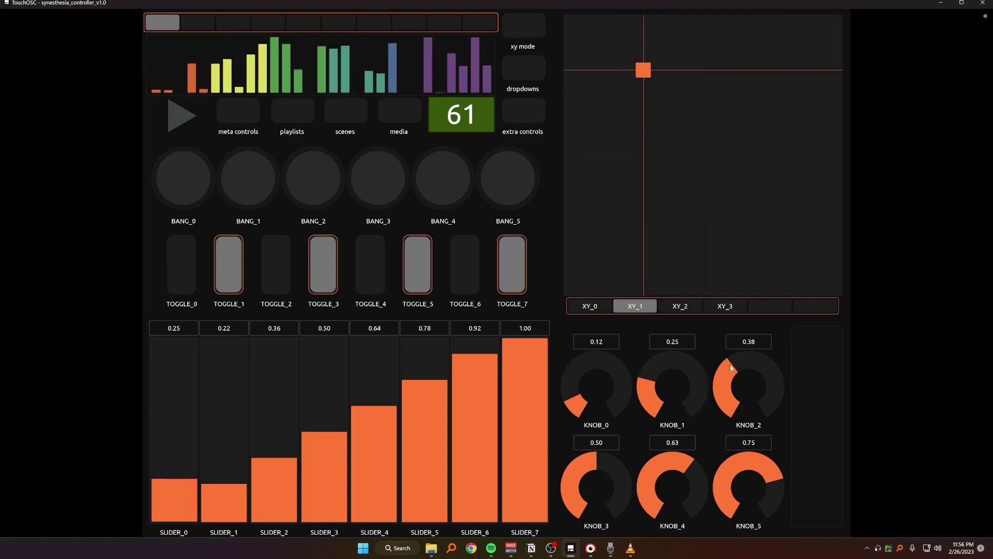
{"action": "left_click", "coordinate": [825, 375]}
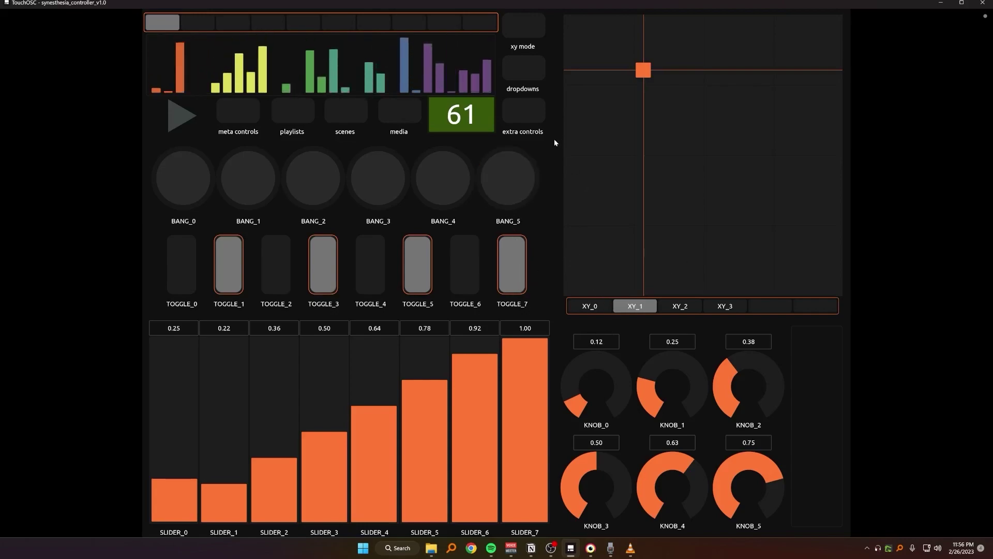
Step: Show the extra controls, randomise the scene's sliders, knobs and toggles, then switch to Synesthesia
{"action": "left_click", "coordinate": [529, 117]}
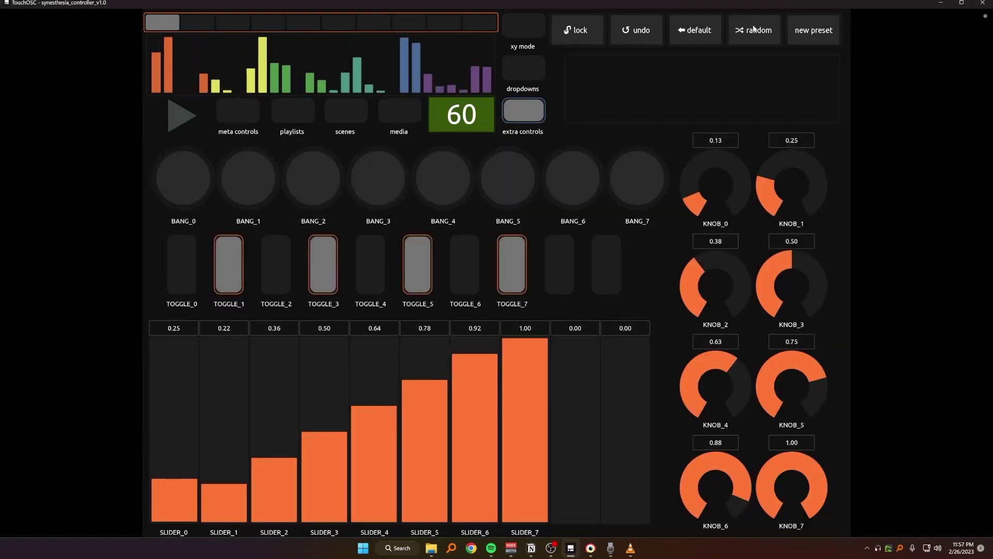
{"action": "left_click", "coordinate": [710, 30]}
{"action": "left_click", "coordinate": [710, 30]}
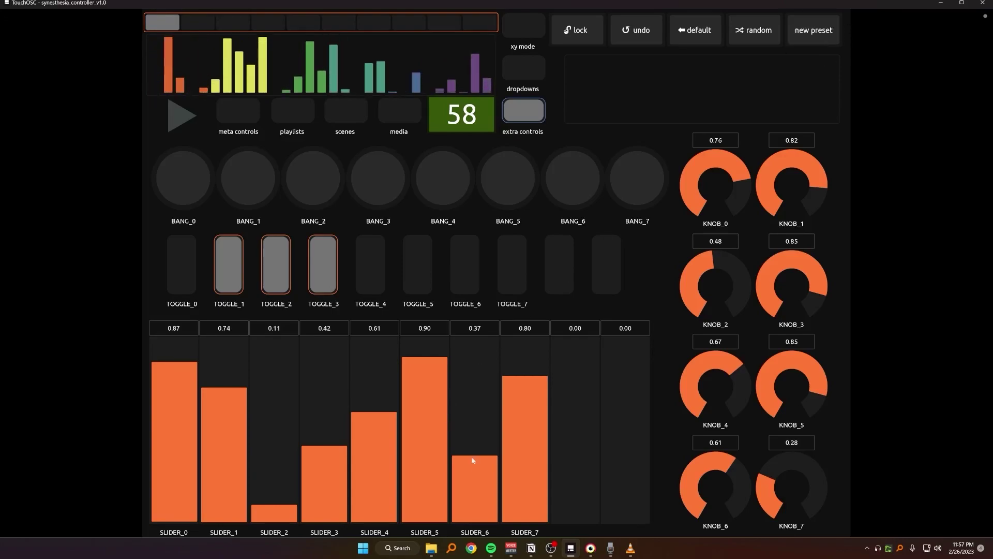
{"action": "left_click", "coordinate": [588, 550]}
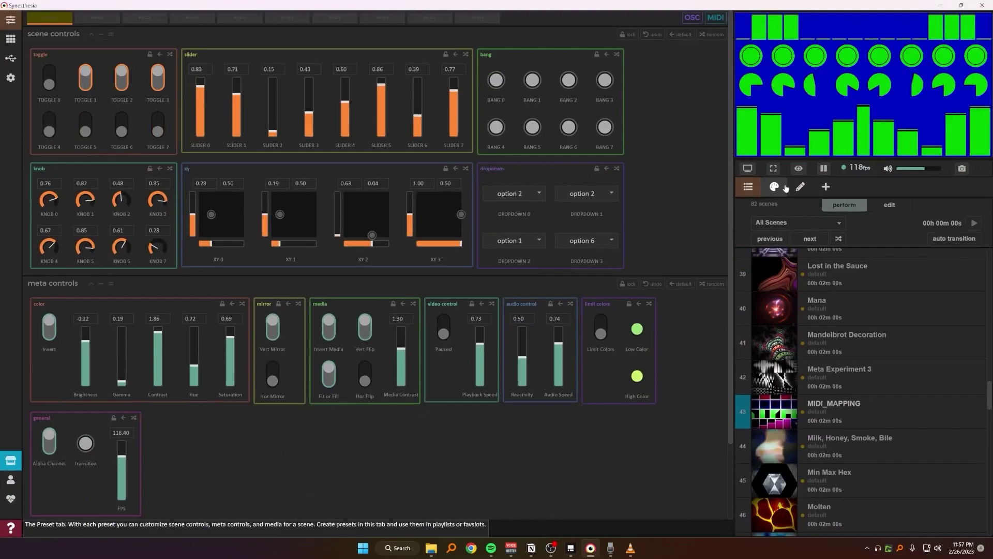
Step: Open the MIDI_MAPPING scene's Edit view and Presets list, then return to TouchOSC
{"action": "left_click", "coordinate": [800, 188]}
{"action": "left_click", "coordinate": [775, 187]}
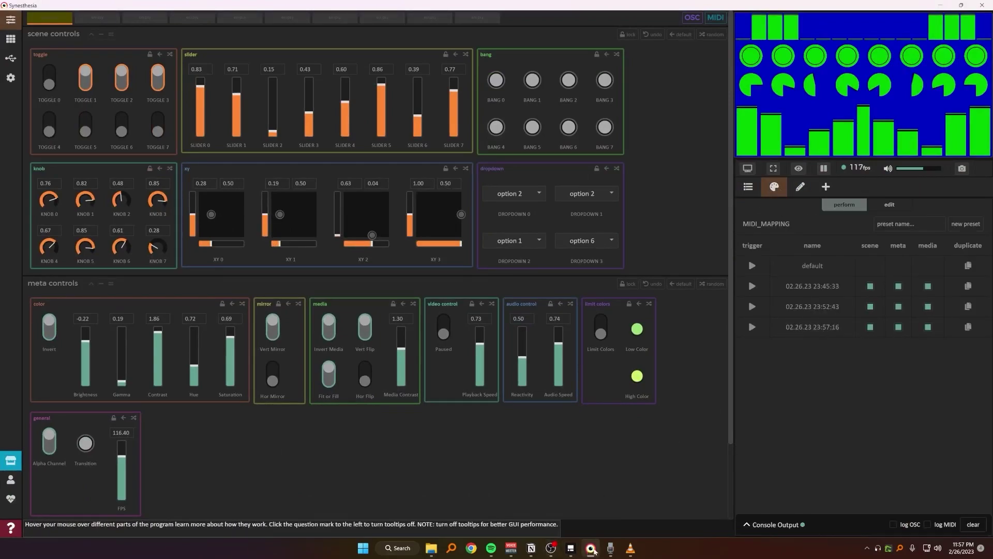
{"action": "left_click", "coordinate": [594, 550]}
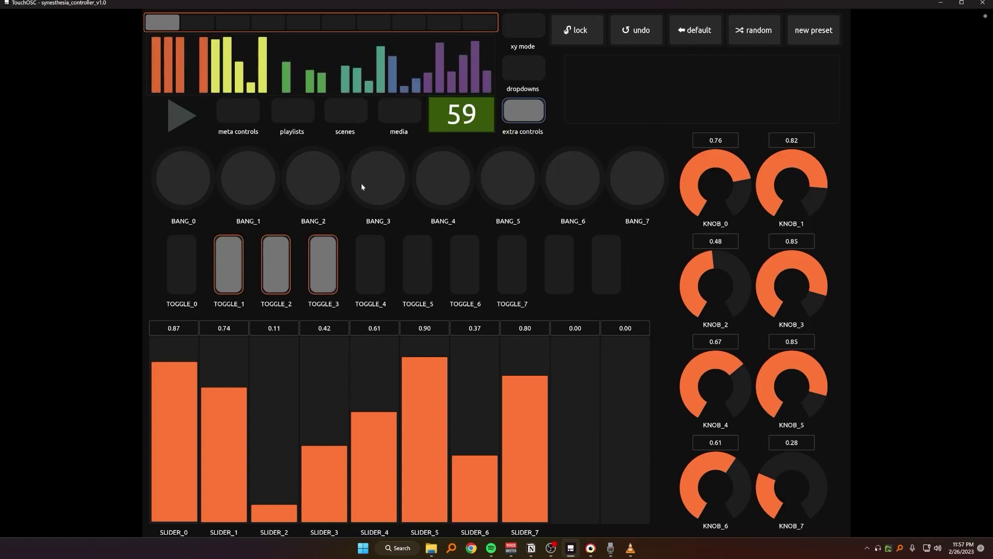
Step: Toggle the extra controls off and on twice, then switch the layout to XY mode
{"action": "left_click", "coordinate": [517, 111]}
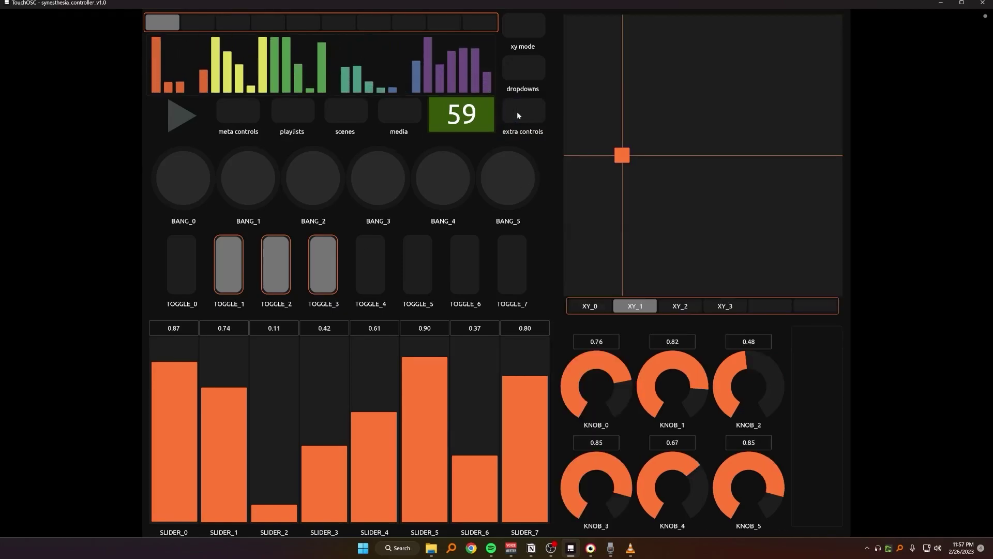
{"action": "left_click", "coordinate": [517, 111]}
{"action": "left_click", "coordinate": [517, 111]}
{"action": "left_click", "coordinate": [517, 111]}
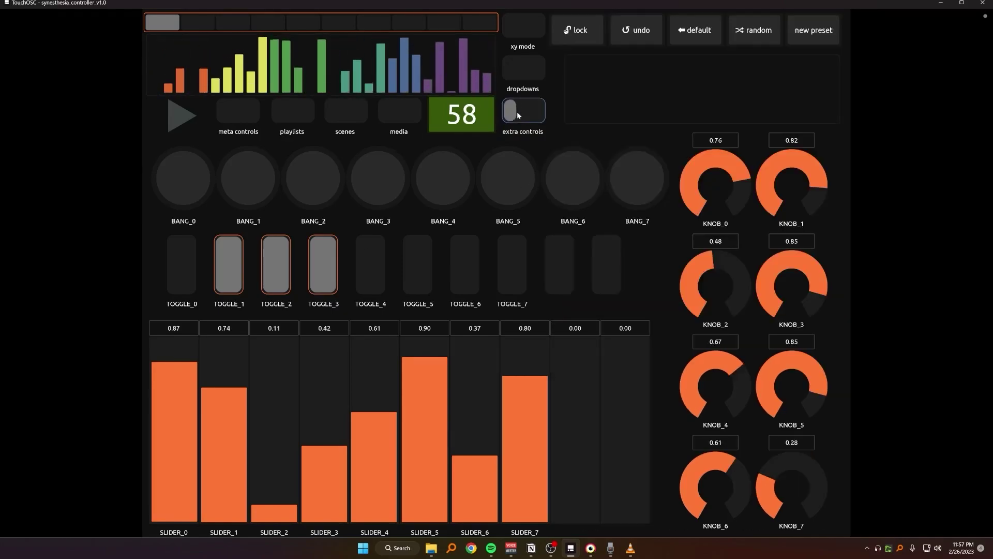
{"action": "left_click", "coordinate": [528, 26]}
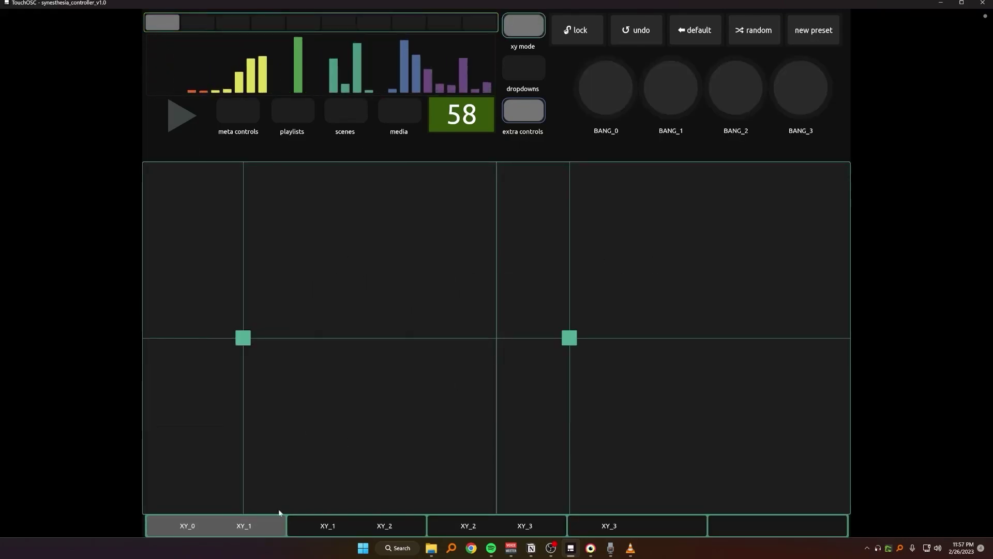
Step: Page through the XY pad pairs to the empty last page and back to XY_0/XY_1
{"action": "left_click", "coordinate": [384, 527]}
{"action": "left_click", "coordinate": [517, 532]}
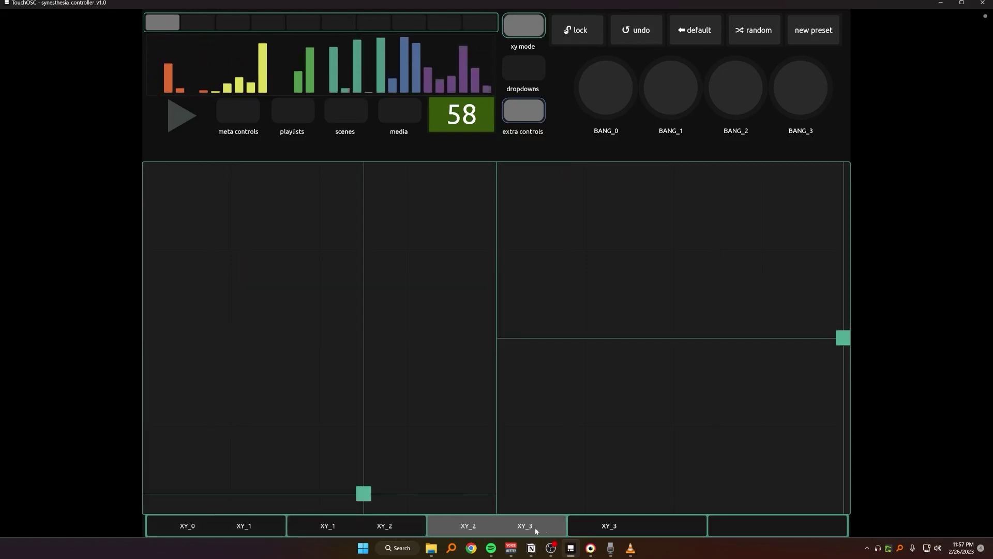
{"action": "left_click", "coordinate": [642, 524]}
{"action": "left_click", "coordinate": [770, 526]}
{"action": "left_click", "coordinate": [459, 522]}
{"action": "left_click", "coordinate": [324, 518]}
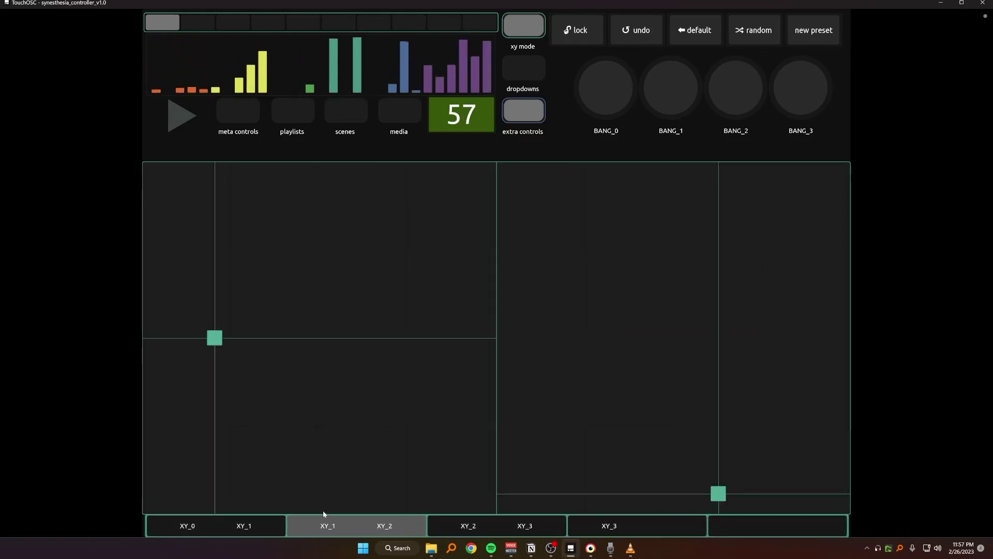
{"action": "left_click", "coordinate": [228, 525]}
Step: Fire the BANG_0, BANG_3, BANG_2 and BANG_0 triggers
{"action": "left_click", "coordinate": [611, 89]}
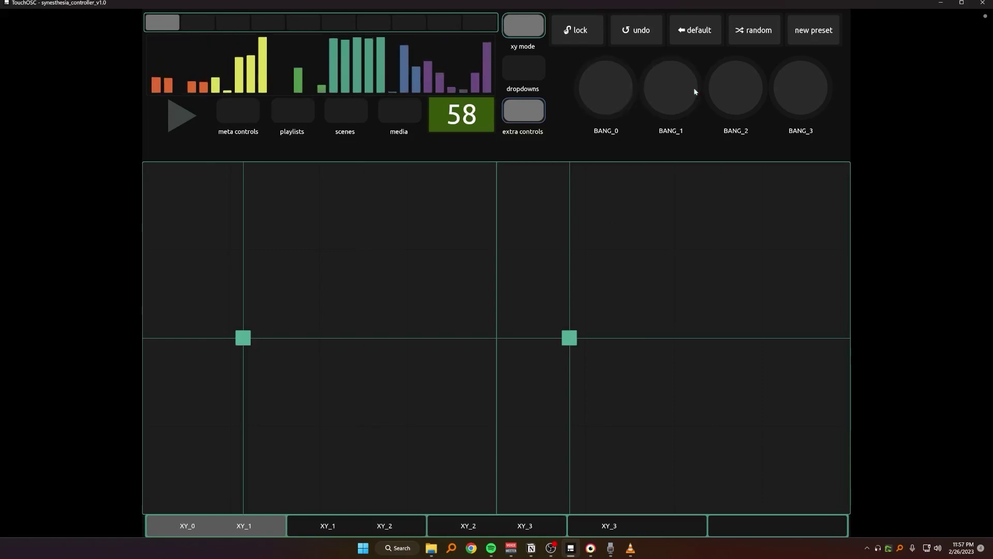
{"action": "left_click", "coordinate": [784, 88]}
{"action": "left_click", "coordinate": [747, 89]}
{"action": "left_click", "coordinate": [605, 89]}
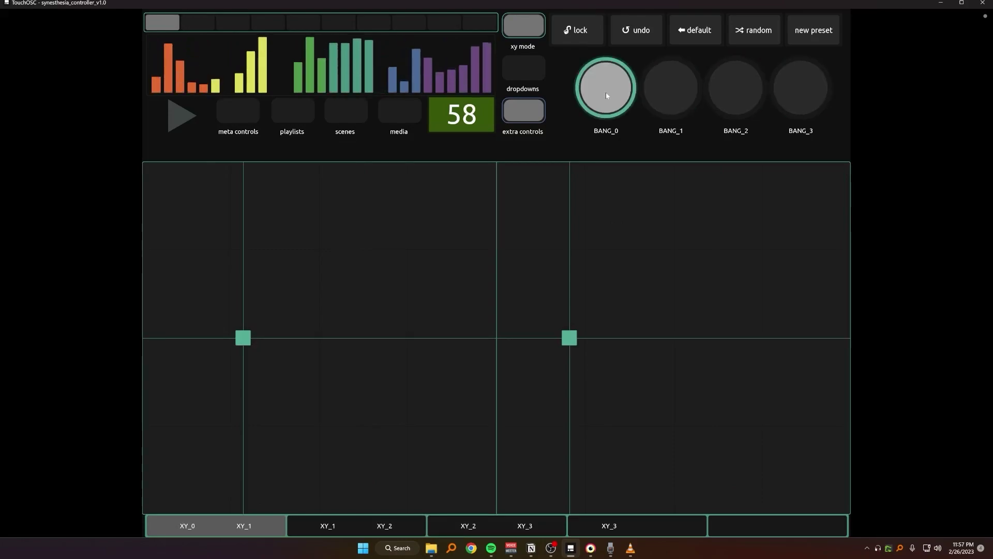
{"action": "left_click", "coordinate": [517, 28]}
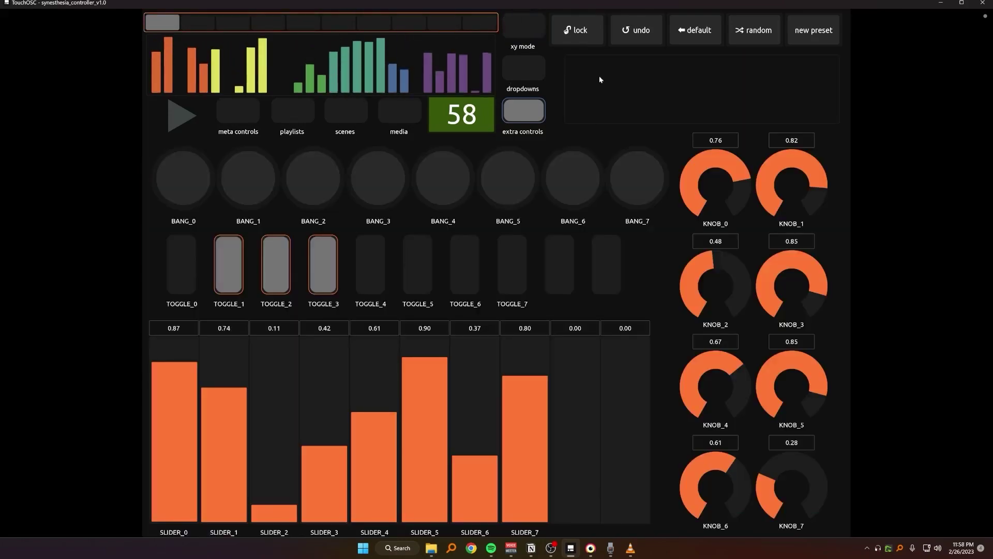
{"action": "left_click", "coordinate": [407, 115]}
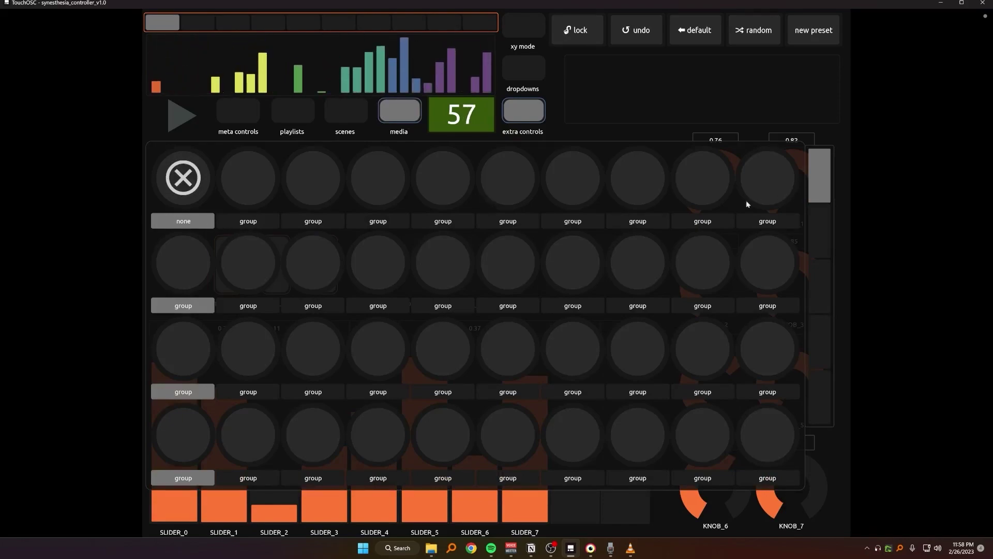
{"action": "left_click_drag", "start_coordinate": [215, 226], "coordinate": [183, 221]}
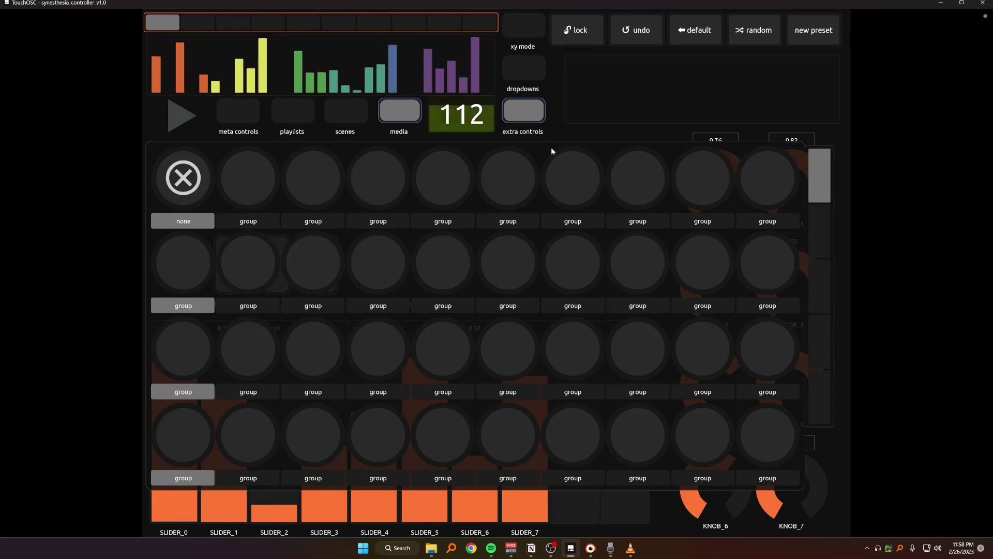
{"action": "left_click", "coordinate": [402, 110]}
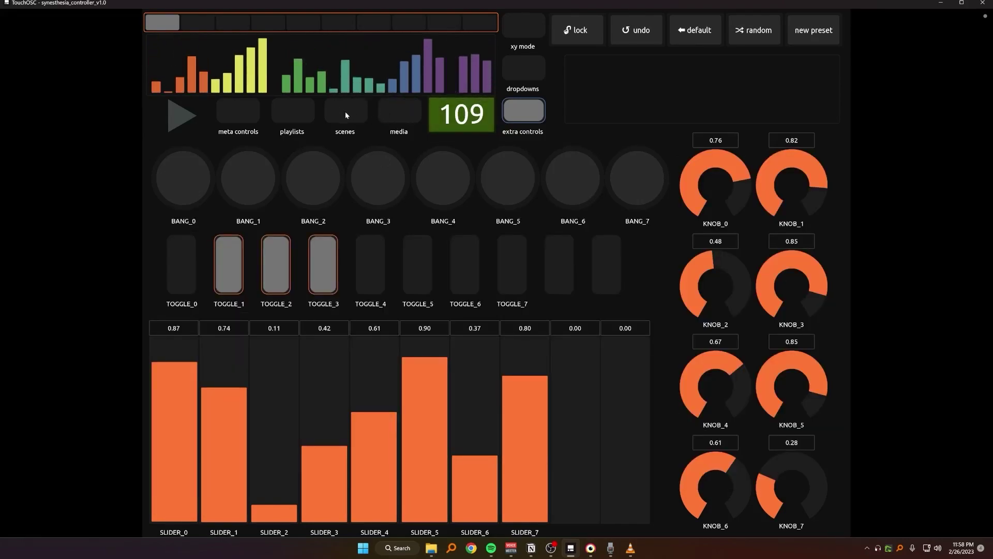
Step: Page forward in the scenes grid and trigger the scaffold and test_card scenes
{"action": "left_click", "coordinate": [346, 111]}
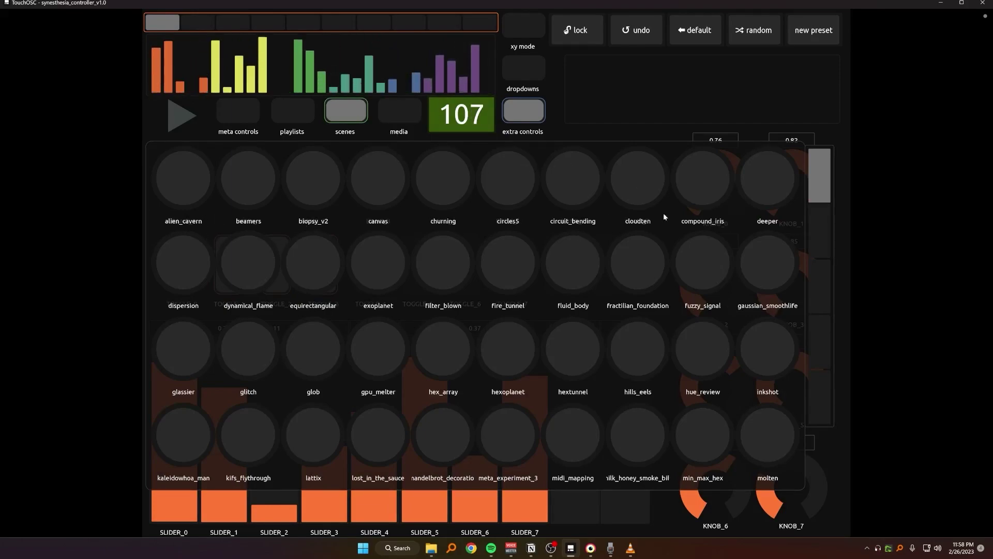
{"action": "left_click", "coordinate": [824, 231]}
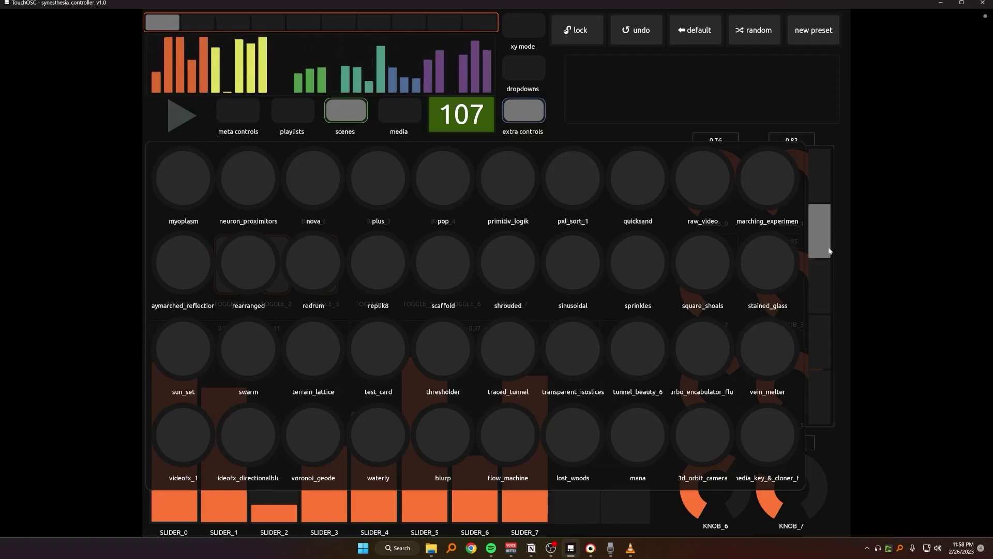
{"action": "left_click", "coordinate": [630, 351]}
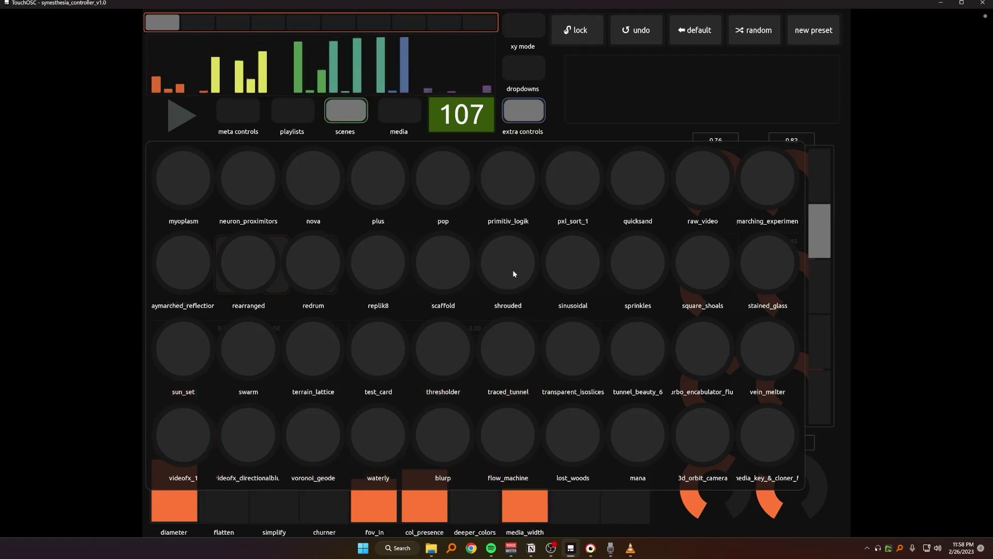
{"action": "left_click", "coordinate": [452, 263]}
{"action": "left_click", "coordinate": [390, 356]}
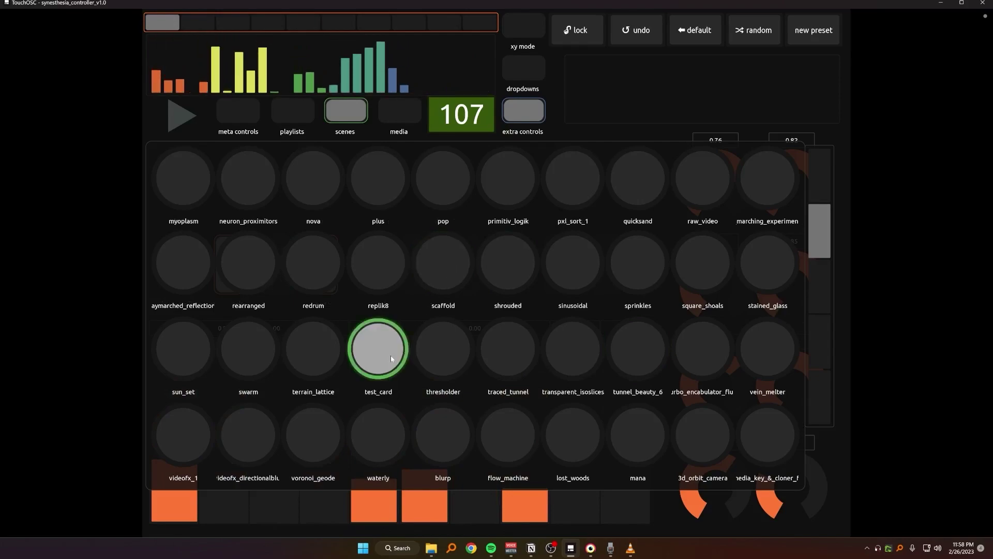
{"action": "left_click", "coordinate": [324, 263]}
Step: Trigger pxl_sort_1, quicksand, square_shoals and one more scene, then close the scene list
{"action": "left_click", "coordinate": [572, 185]}
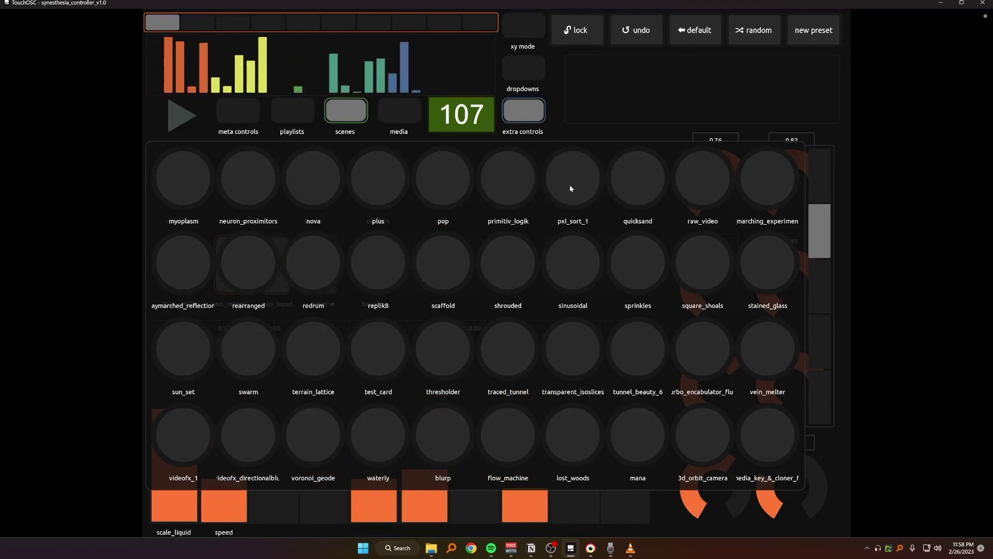
{"action": "left_click", "coordinate": [629, 180]}
{"action": "left_click", "coordinate": [703, 254]}
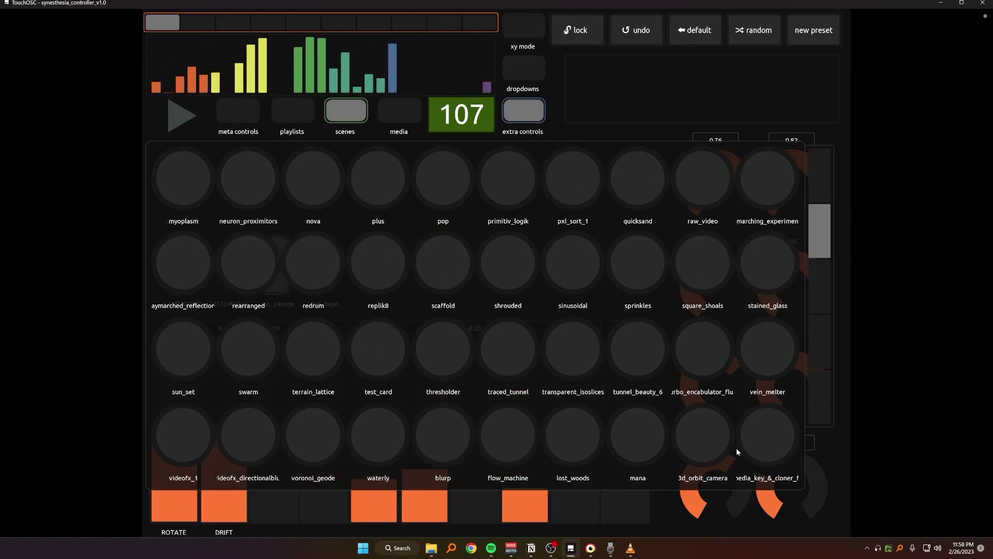
{"action": "left_click", "coordinate": [236, 174]}
{"action": "left_click", "coordinate": [155, 174]}
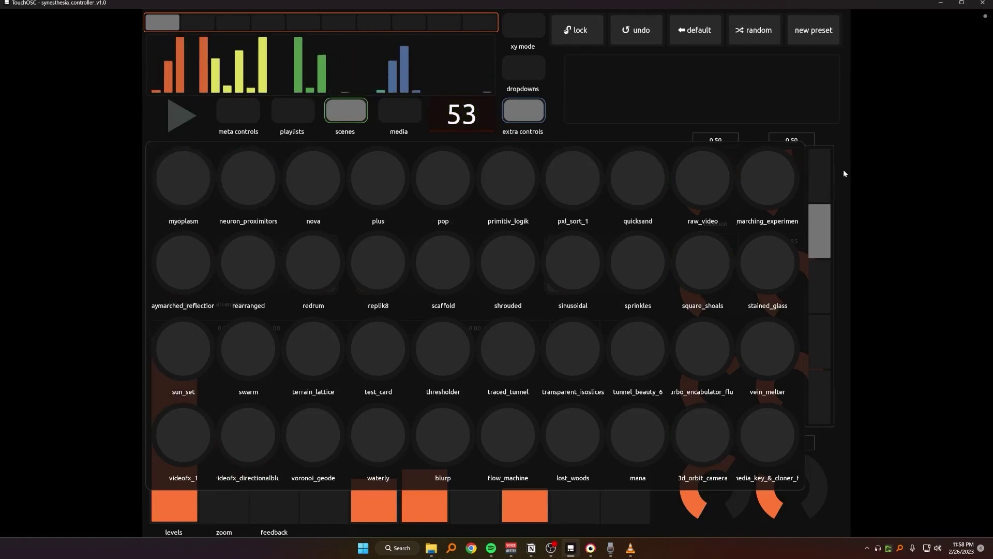
{"action": "left_click", "coordinate": [333, 114]}
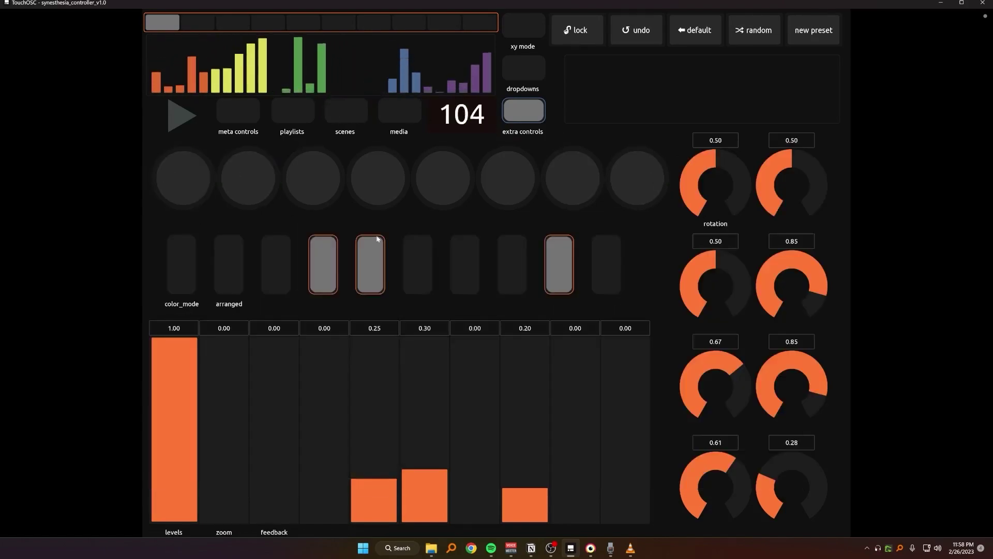
Step: Enable playlist shuffle and auto transition, then step to the next and previous scene
{"action": "left_click", "coordinate": [290, 114]}
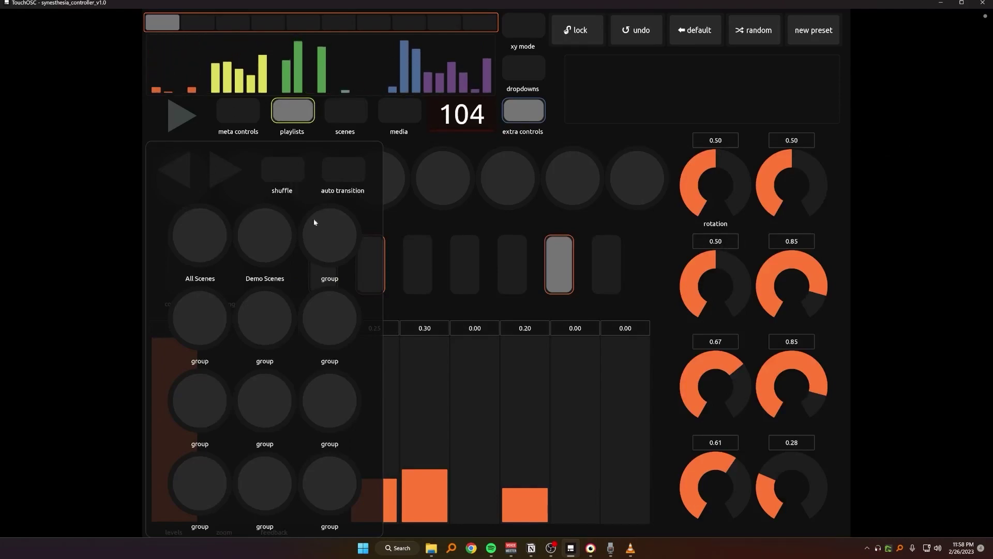
{"action": "left_click", "coordinate": [284, 174]}
{"action": "left_click", "coordinate": [337, 175]}
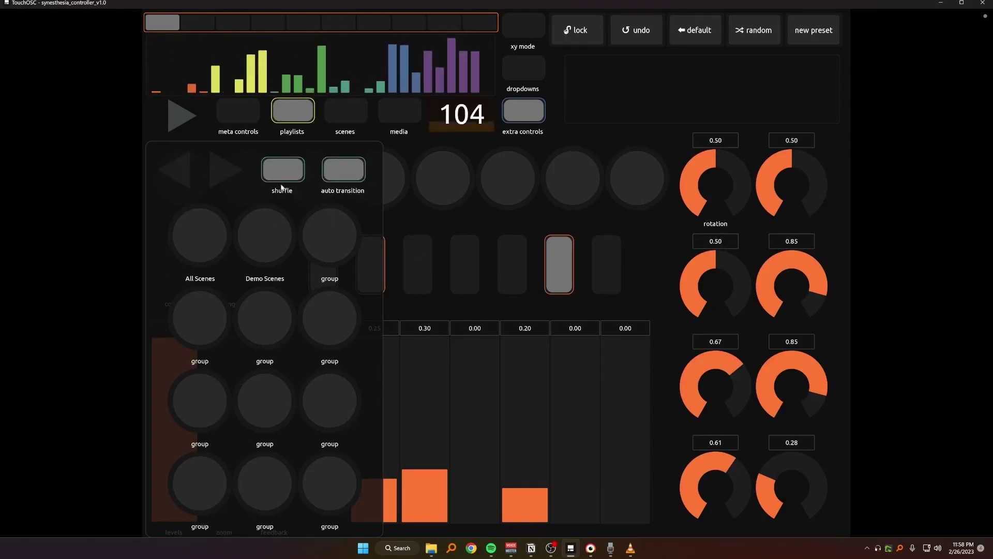
{"action": "left_click", "coordinate": [222, 167]}
{"action": "left_click", "coordinate": [182, 168]}
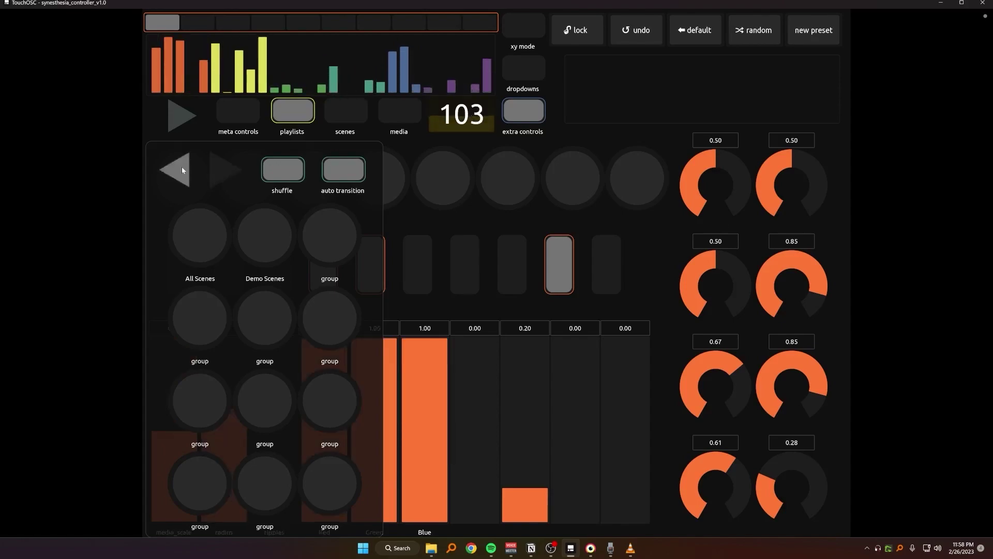
Step: Switch to the All Scenes playlist, advance one scene, and start then stop playback
{"action": "left_click", "coordinate": [194, 233]}
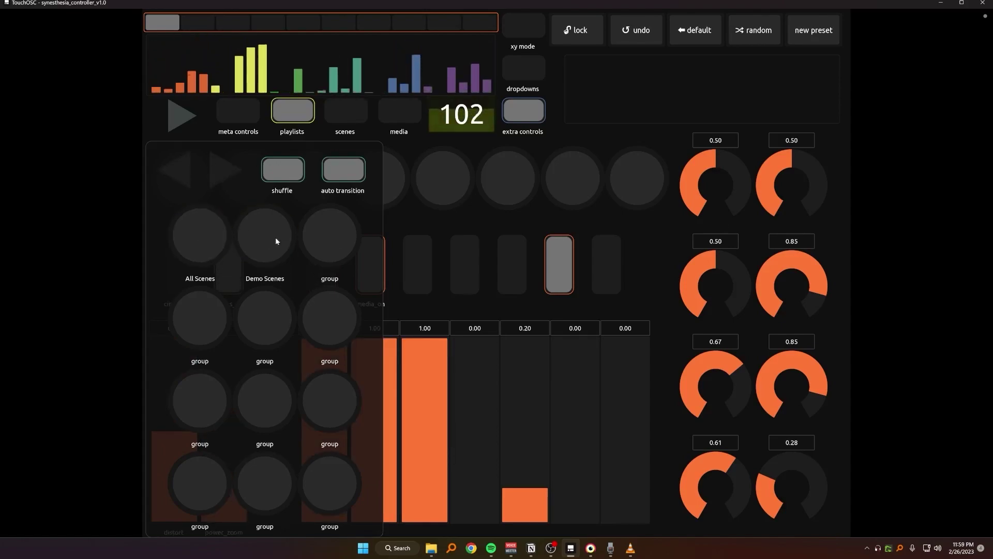
{"action": "left_click", "coordinate": [220, 166]}
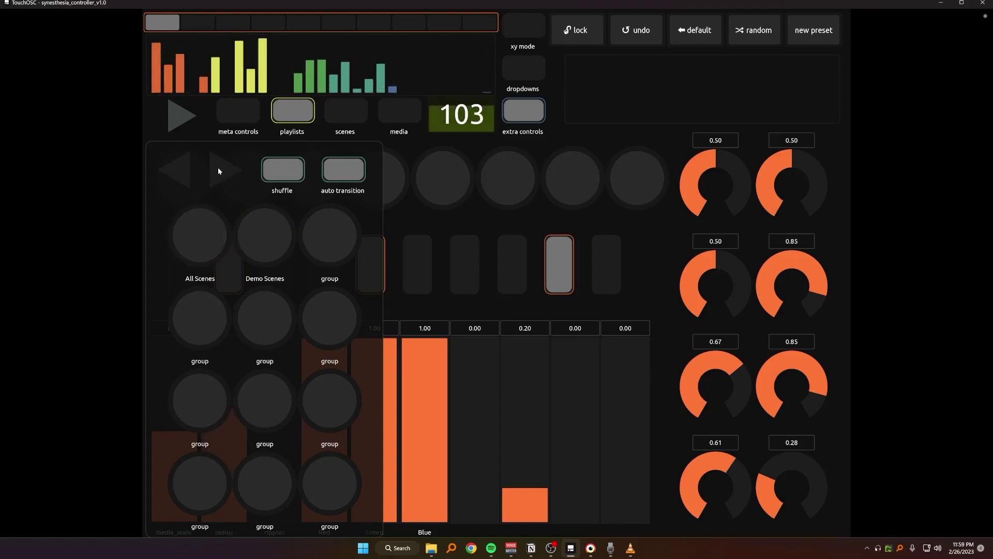
{"action": "left_click", "coordinate": [179, 113]}
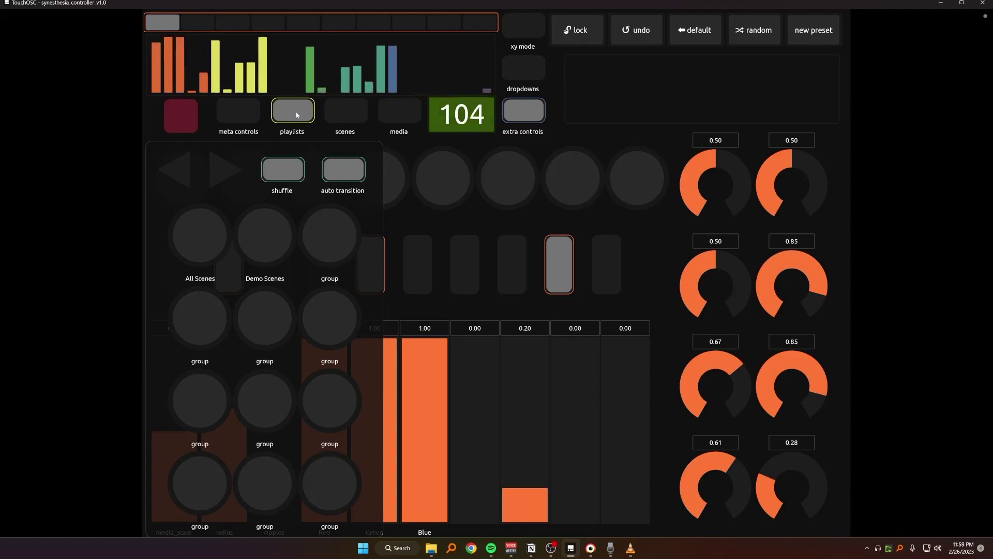
{"action": "left_click", "coordinate": [296, 115]}
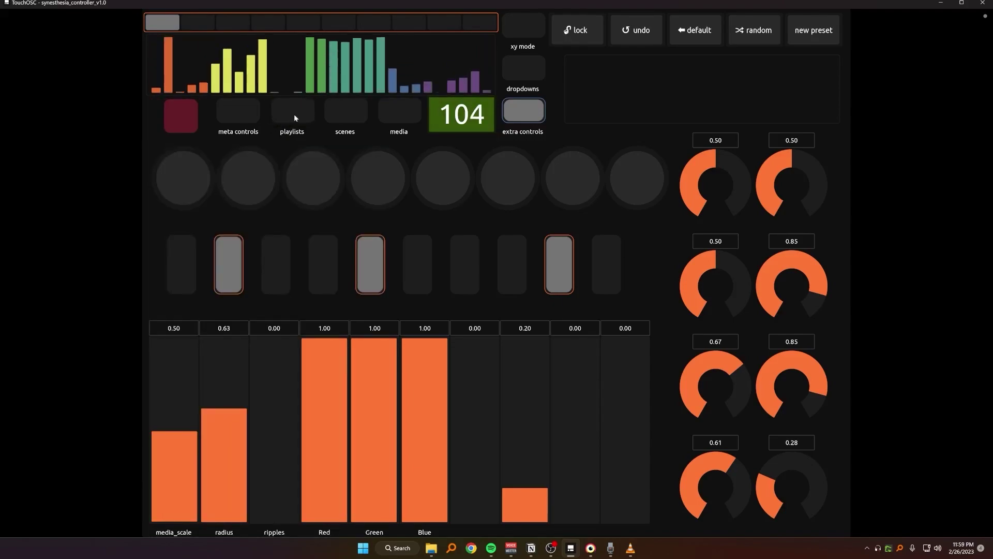
{"action": "left_click", "coordinate": [178, 117]}
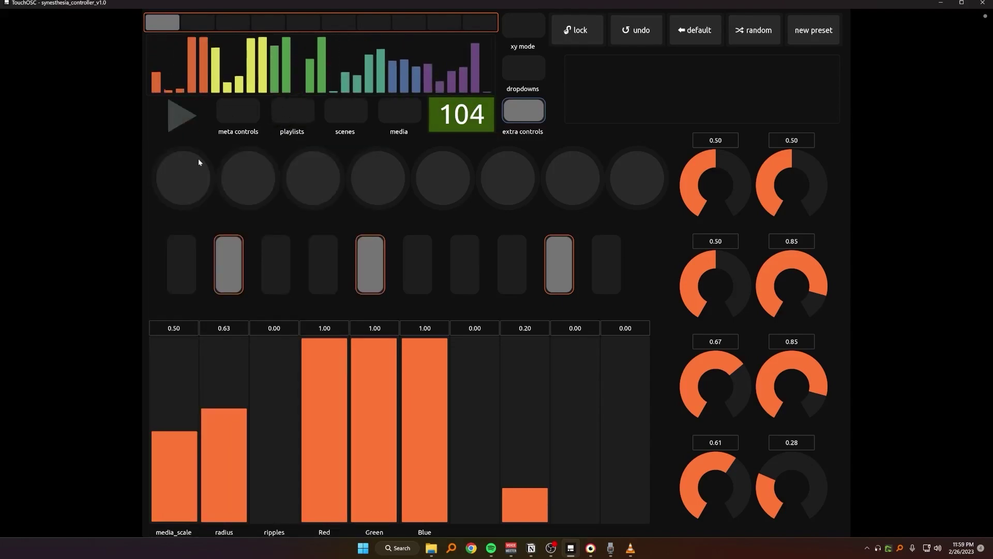
Step: Lock the color, mirror, media, general and limit colors sections in the meta controls
{"action": "left_click", "coordinate": [240, 109]}
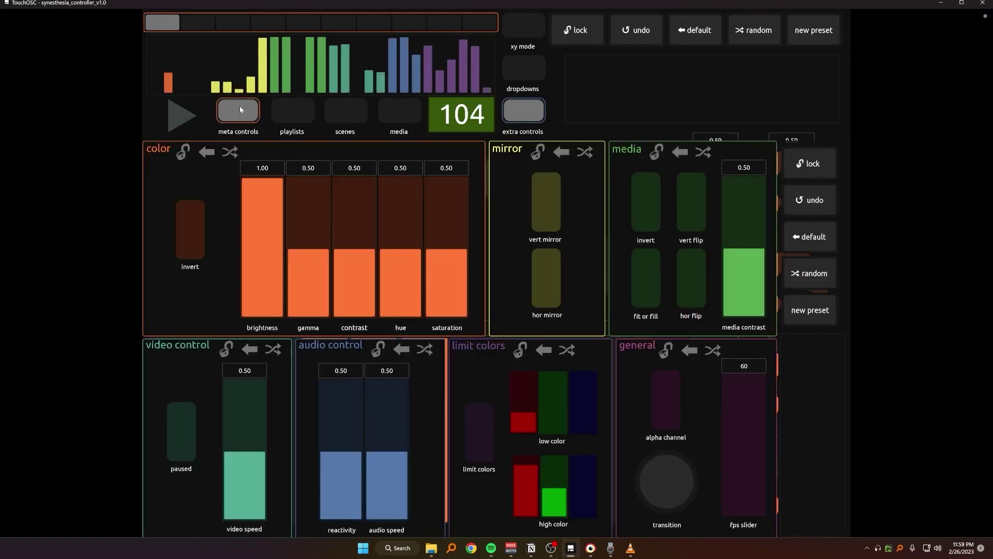
{"action": "left_click", "coordinate": [184, 151]}
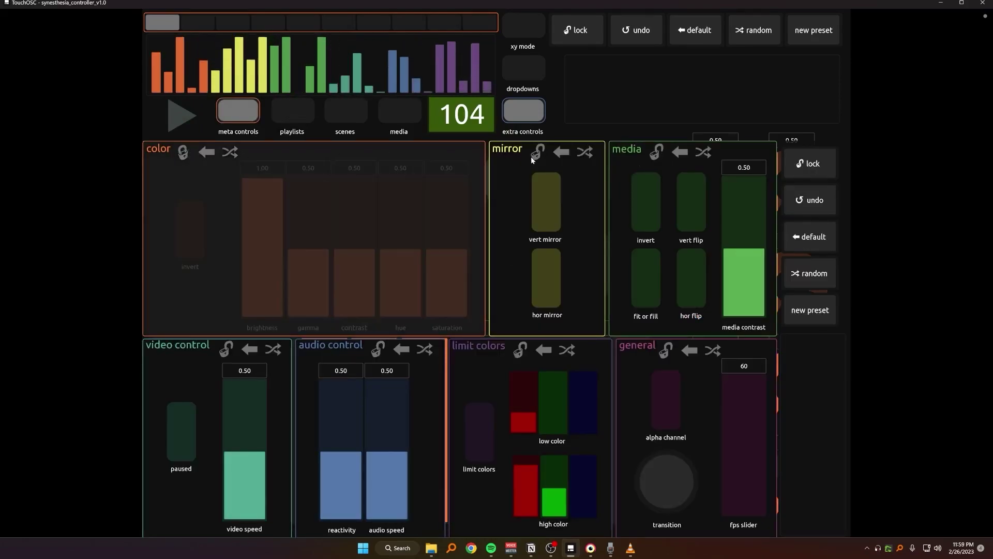
{"action": "left_click", "coordinate": [537, 151]}
{"action": "left_click", "coordinate": [657, 151]}
{"action": "left_click", "coordinate": [665, 350]}
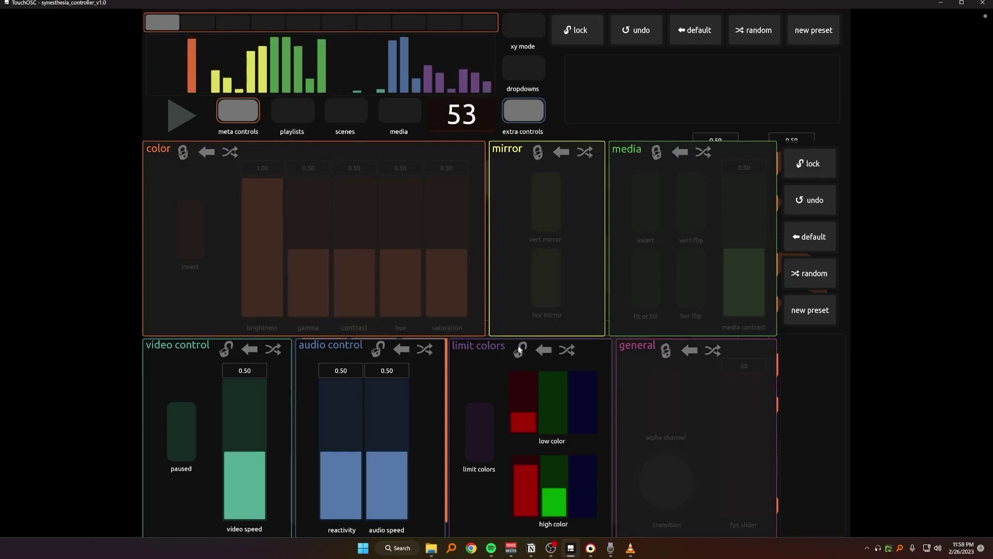
{"action": "left_click", "coordinate": [519, 350]}
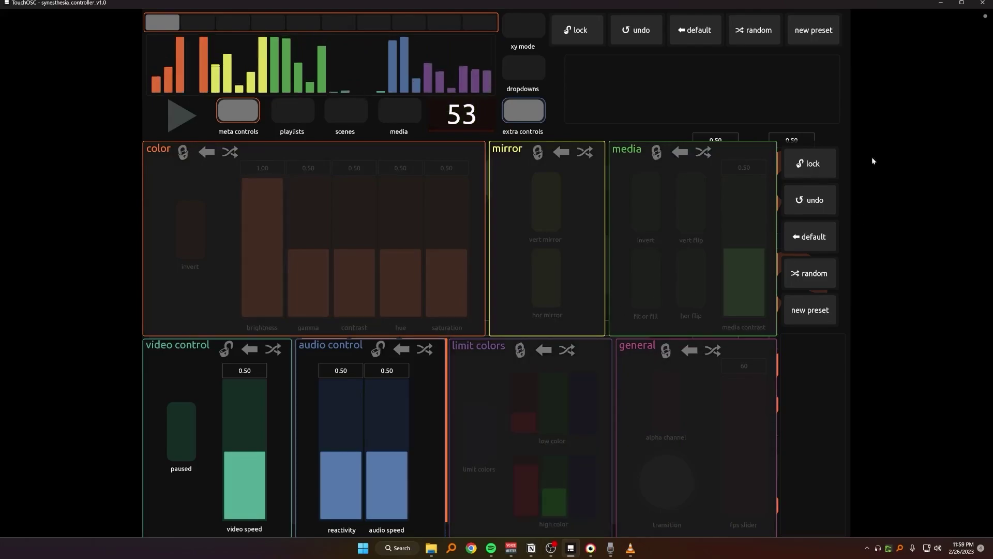
Step: Randomize the unlocked meta parameters several times, then lock and unlock all sections
{"action": "left_click", "coordinate": [812, 272]}
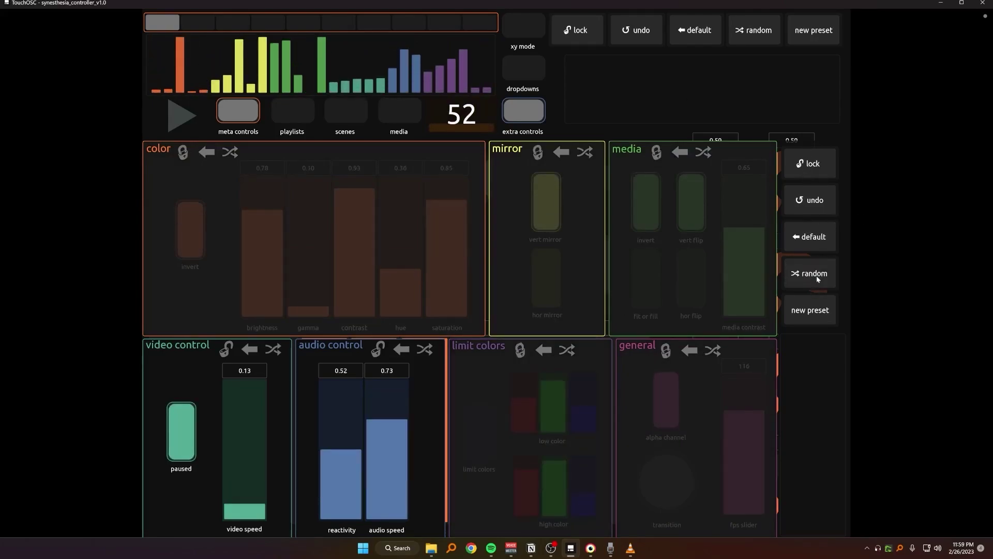
{"action": "left_click", "coordinate": [816, 275]}
{"action": "left_click", "coordinate": [825, 234]}
{"action": "left_click", "coordinate": [814, 201]}
{"action": "left_click", "coordinate": [811, 164]}
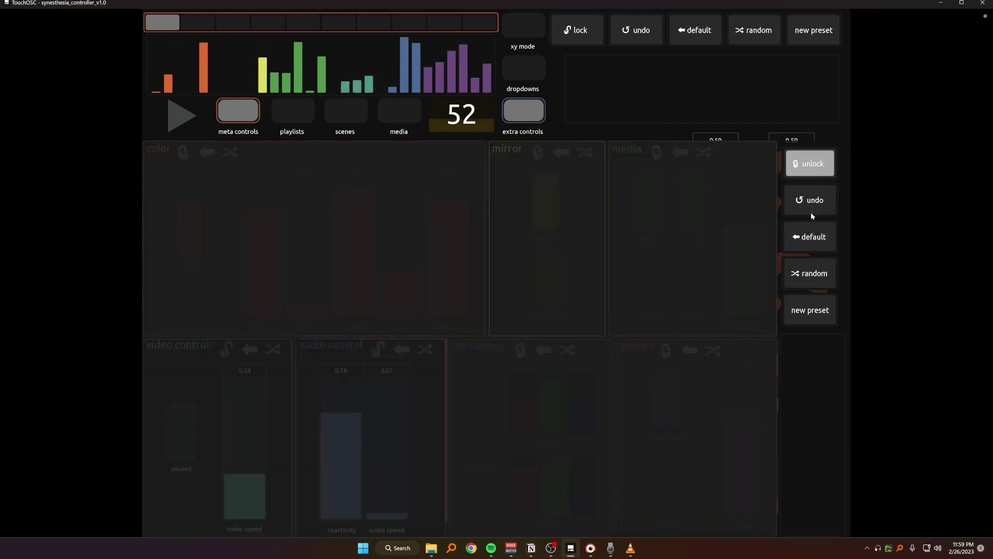
{"action": "left_click", "coordinate": [812, 166]}
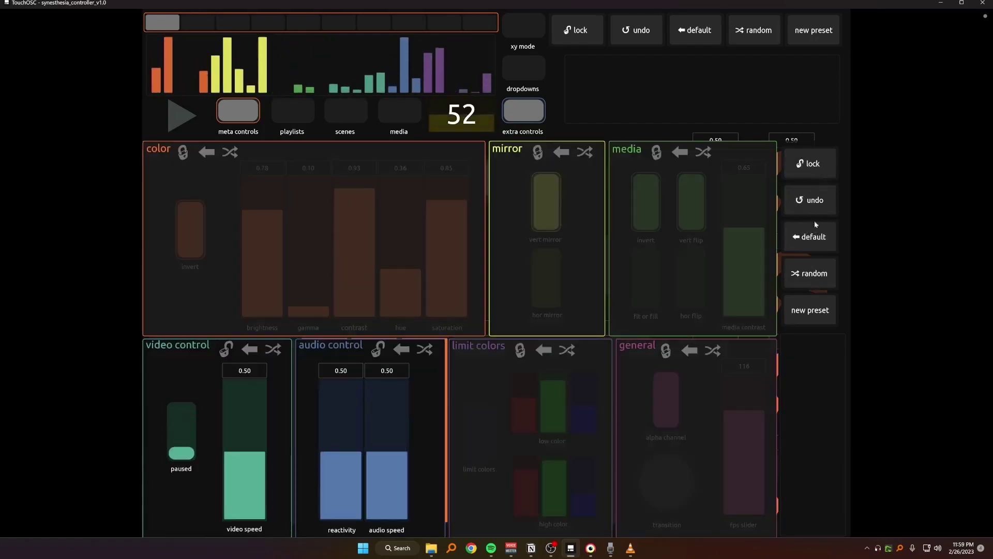
Step: Change the video and audio control values twice and hide the meta control panels
{"action": "left_click", "coordinate": [814, 209]}
{"action": "left_click", "coordinate": [815, 211]}
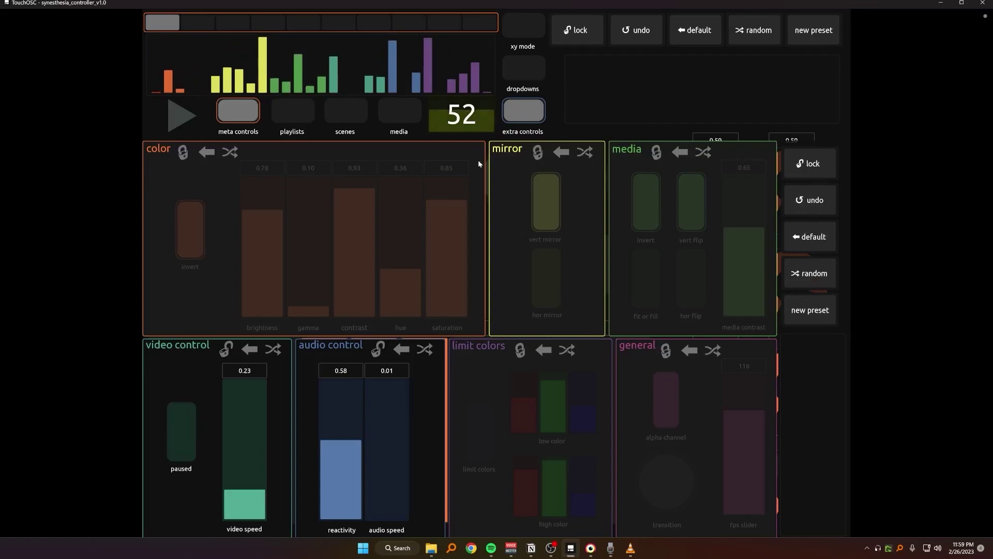
{"action": "left_click", "coordinate": [247, 107]}
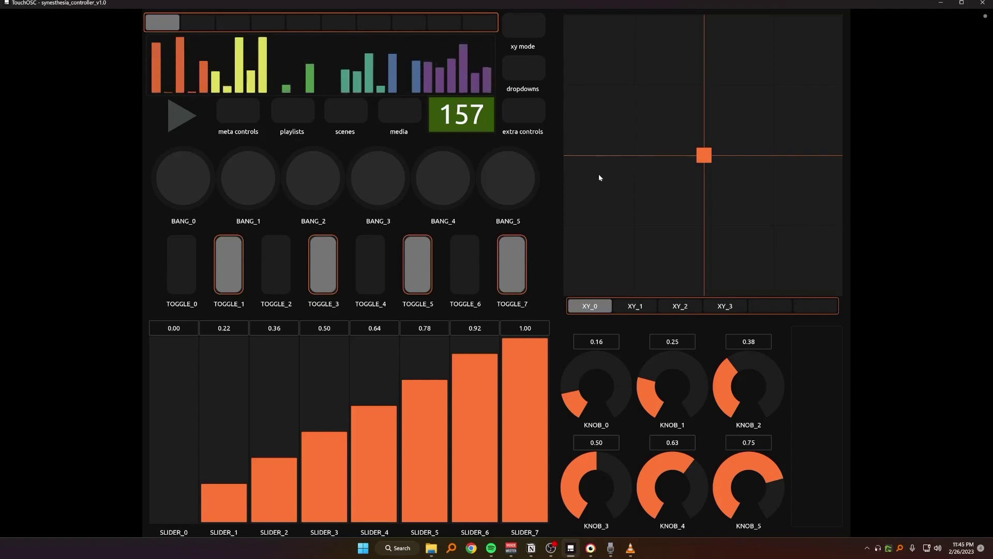
{"action": "left_click", "coordinate": [529, 67]}
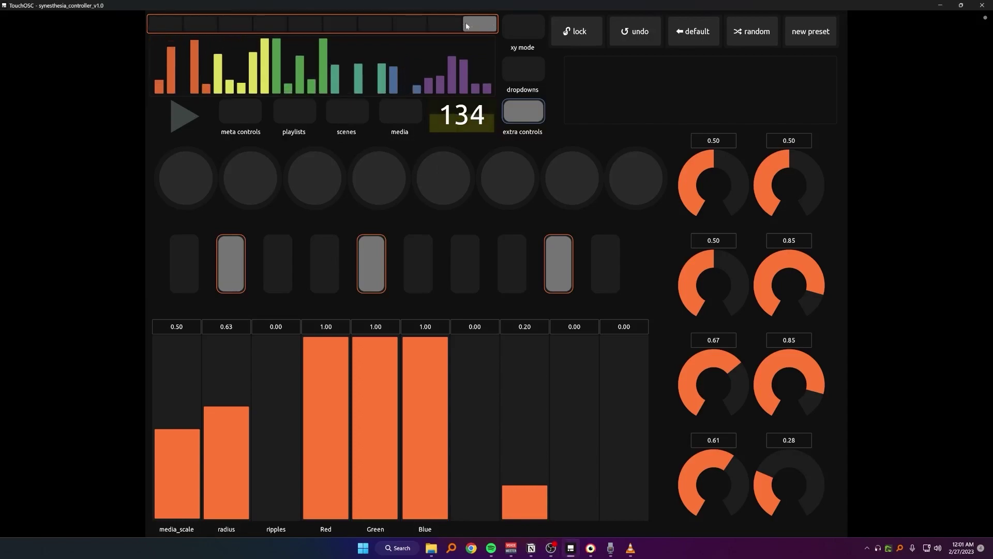
Step: Step through all ten scene slots, shrink the window to reveal Synesthesia, and step the slots again
{"action": "mouse_move", "coordinate": [166, 31]}
{"action": "left_mouse_down"}
{"action": "mouse_move", "coordinate": [477, 20]}
{"action": "mouse_move", "coordinate": [166, 22]}
{"action": "left_mouse_up"}
{"action": "left_click_drag", "start_coordinate": [362, 5], "coordinate": [381, 109]}
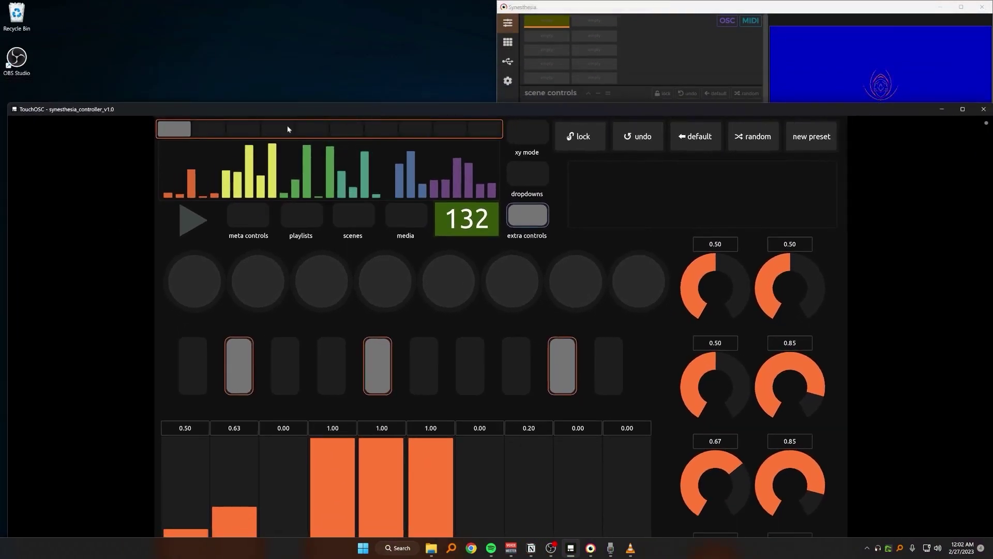
{"action": "left_click", "coordinate": [227, 128]}
{"action": "left_click_drag", "start_coordinate": [227, 128], "coordinate": [173, 129]}
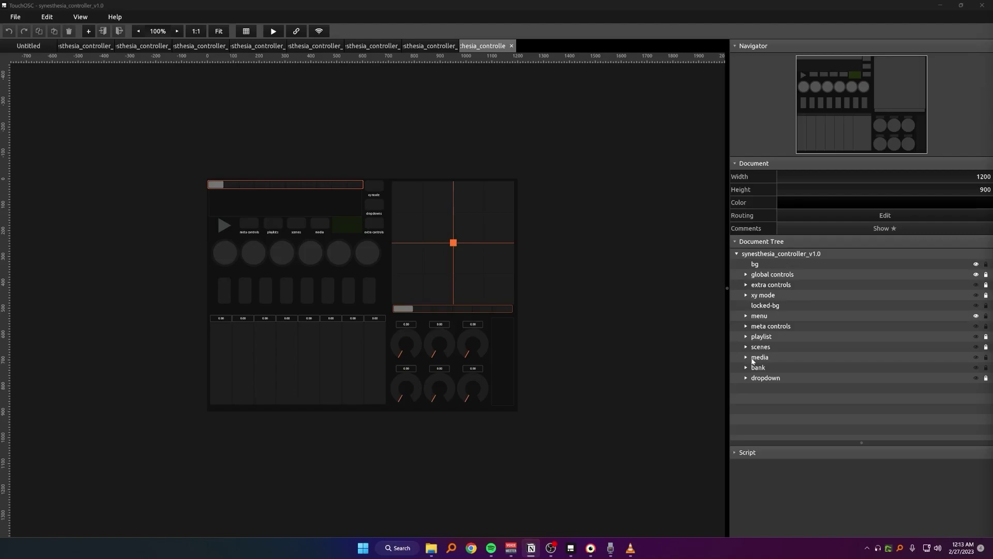
Step: Expand scenes > scenes > 3 in the Document Tree to list scene page 3's rows
{"action": "left_click", "coordinate": [747, 347]}
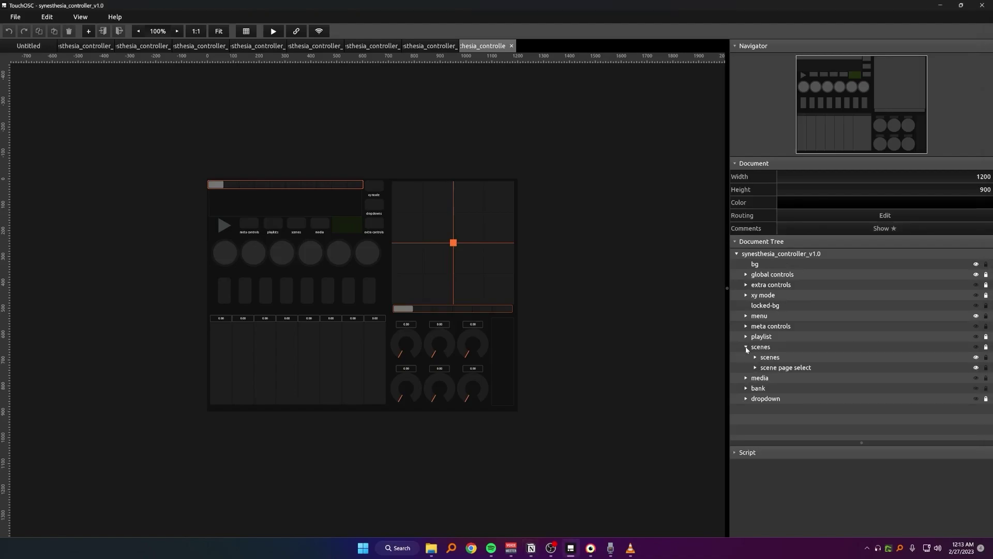
{"action": "left_click", "coordinate": [755, 358]}
{"action": "left_click", "coordinate": [766, 368]}
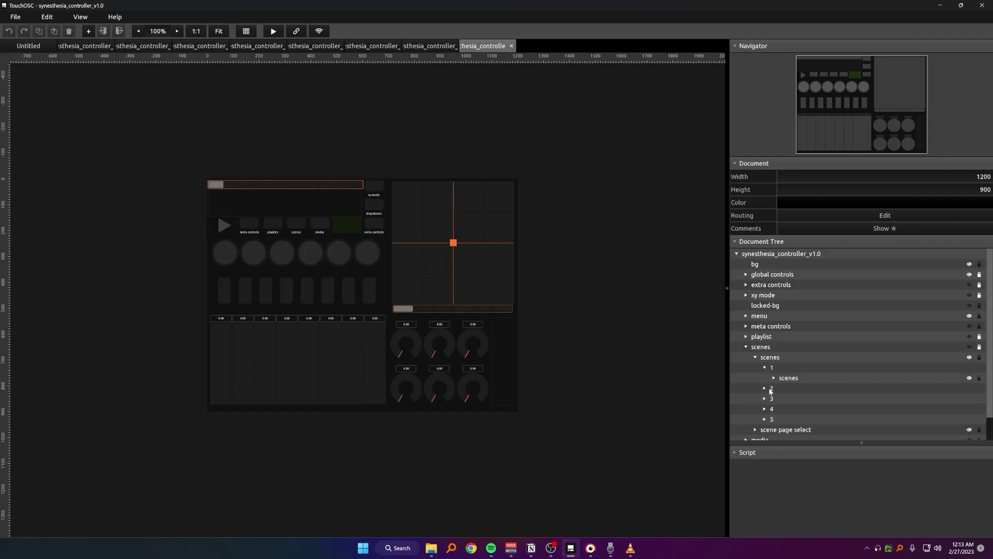
{"action": "scroll", "coordinate": [766, 378], "scroll_direction": "down", "scroll_amount": 1}
{"action": "left_click", "coordinate": [764, 383]}
{"action": "left_click", "coordinate": [773, 393]}
{"action": "scroll", "coordinate": [775, 395], "scroll_direction": "down", "scroll_amount": 1}
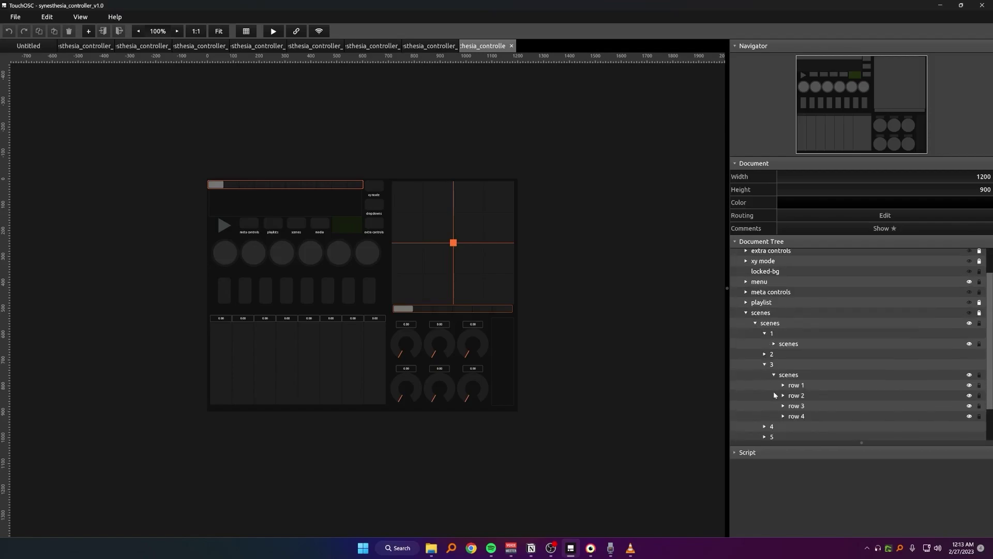
Step: Select the first button group in row 1, focus its Name field, and bring Synesthesia forward
{"action": "left_click", "coordinate": [793, 387]}
{"action": "left_click", "coordinate": [783, 385]}
{"action": "scroll", "coordinate": [784, 384], "scroll_direction": "down", "scroll_amount": 3}
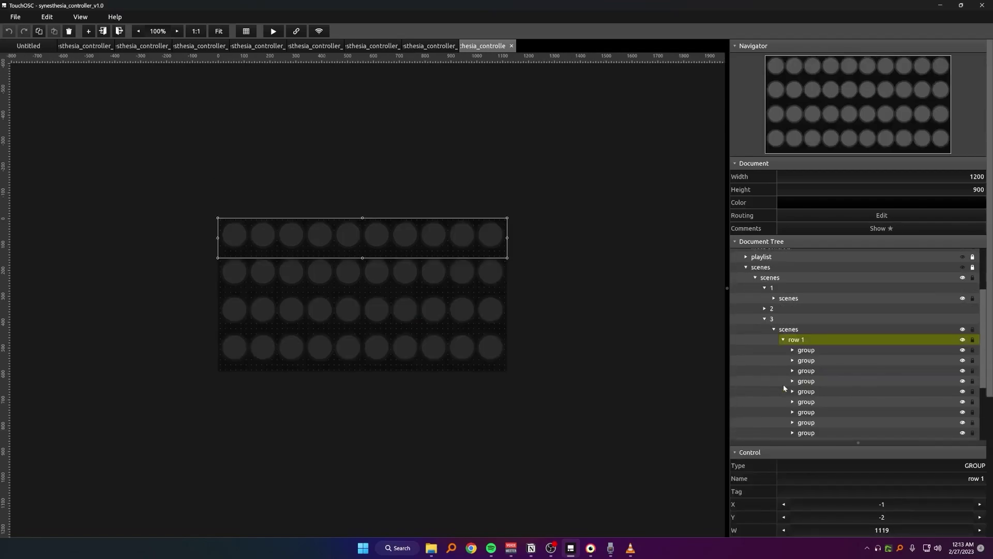
{"action": "left_click", "coordinate": [806, 350]}
{"action": "scroll", "coordinate": [880, 478], "scroll_direction": "down", "scroll_amount": 3}
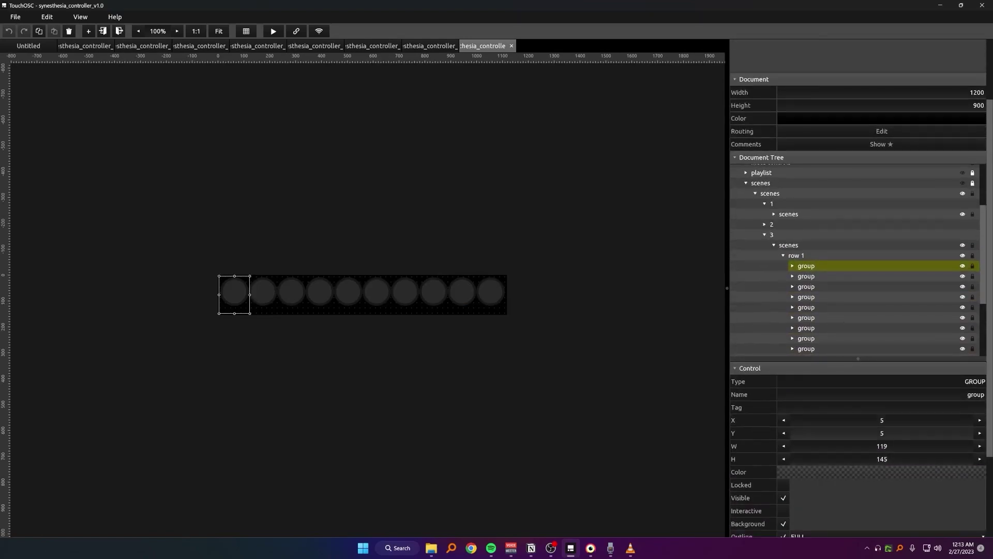
{"action": "left_click", "coordinate": [880, 394]}
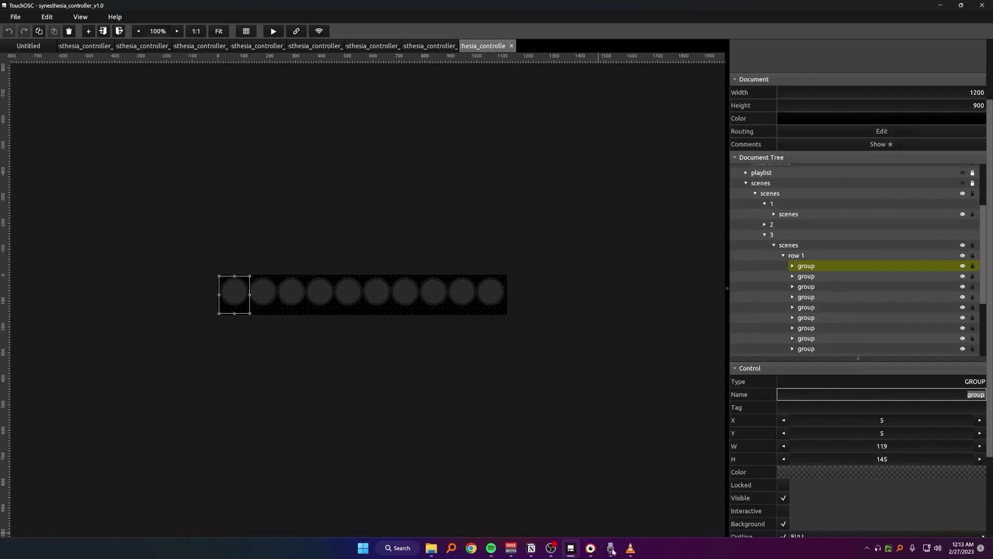
{"action": "left_click", "coordinate": [590, 497]}
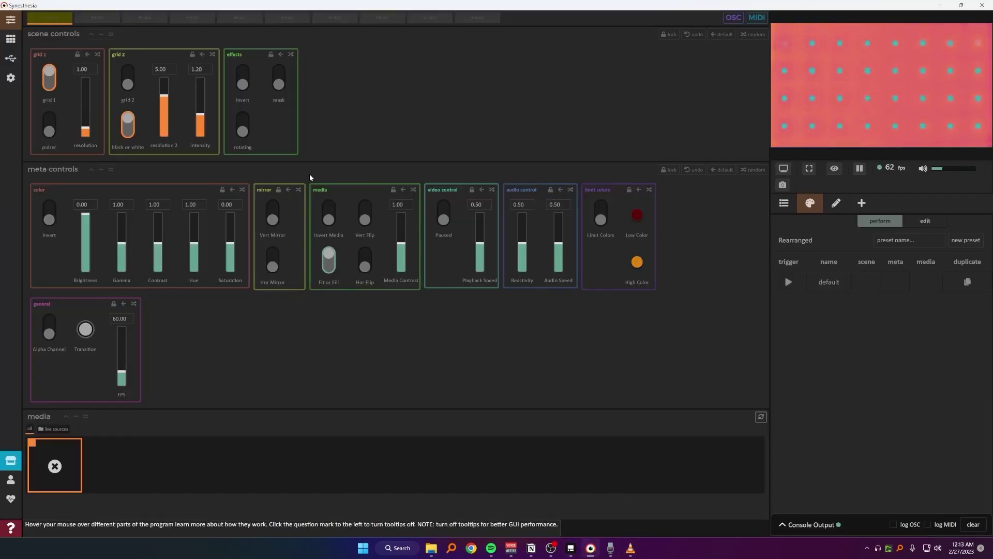
Step: With OSC mapping on, select 'exoplanet' in the EXOplanet tile's /scenes/exoplanet route
{"action": "left_click", "coordinate": [735, 19]}
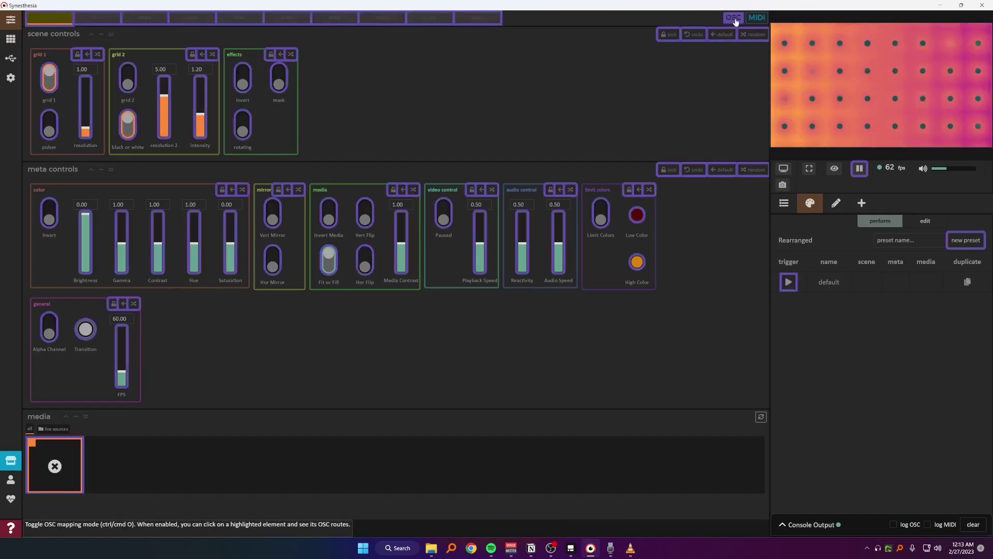
{"action": "left_click", "coordinate": [10, 42]}
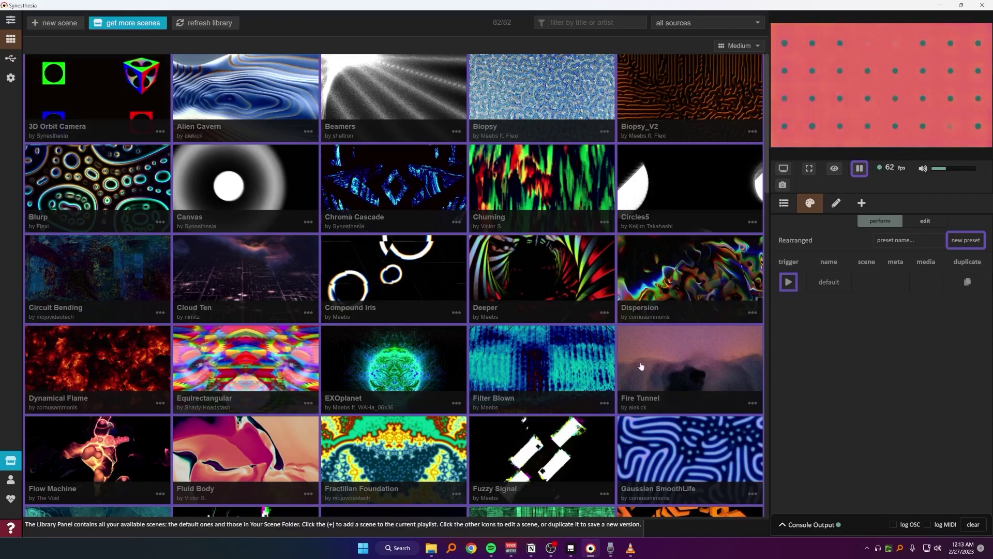
{"action": "left_click", "coordinate": [411, 344]}
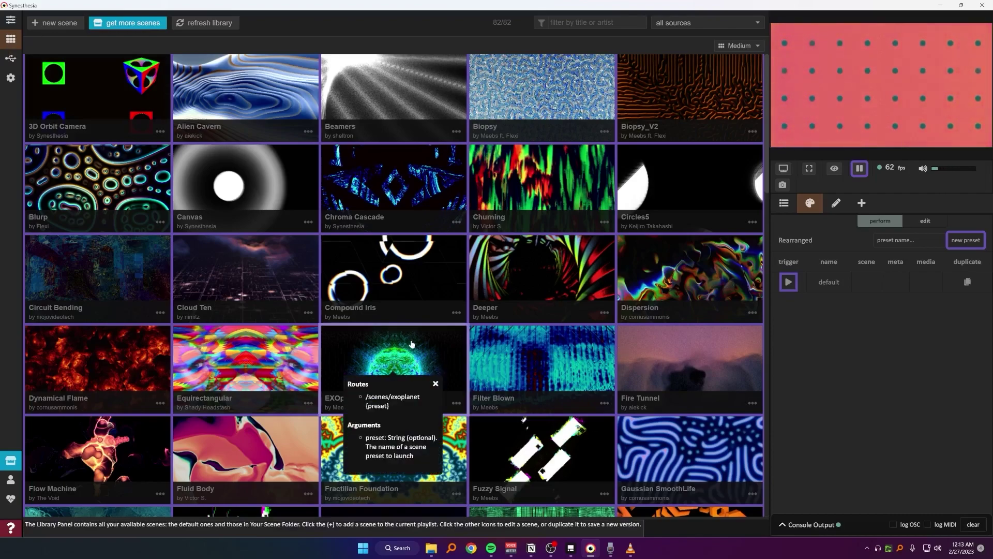
{"action": "mouse_move", "coordinate": [412, 393]}
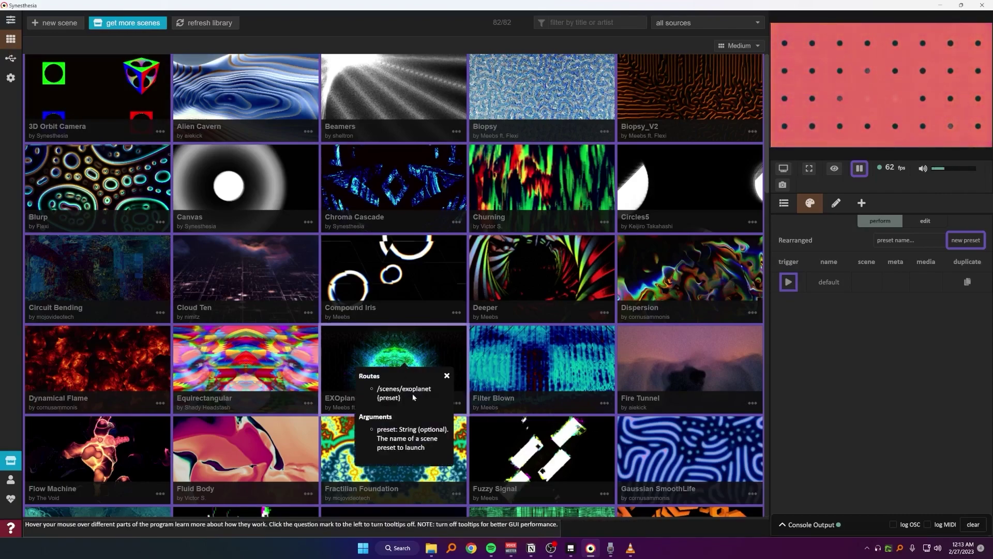
{"action": "left_click_drag", "start_coordinate": [432, 389], "coordinate": [403, 392]}
{"action": "key", "text": "ctrl+c"}
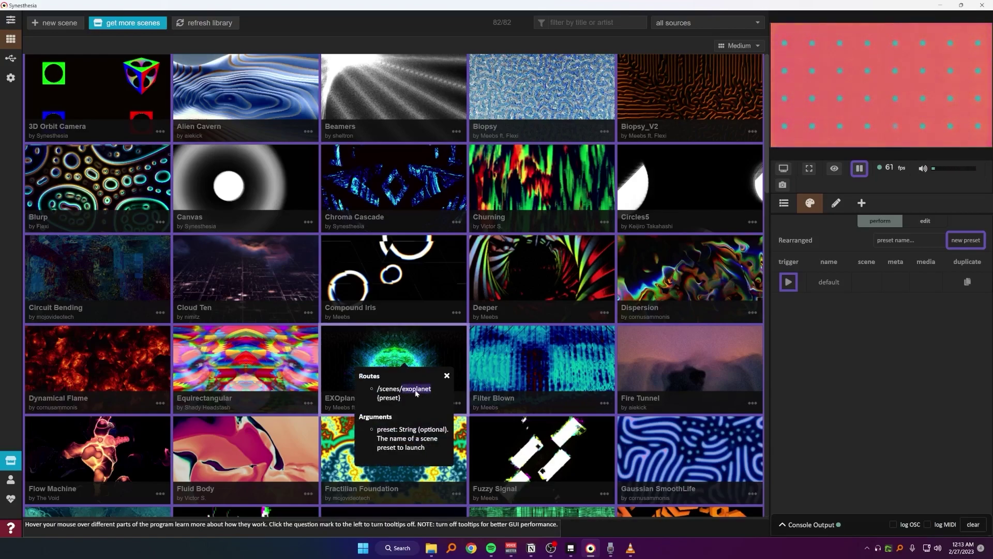
Step: Paste 'exoplanet' as the name of row 1's first button group on scene page 3
{"action": "left_click", "coordinate": [568, 551]}
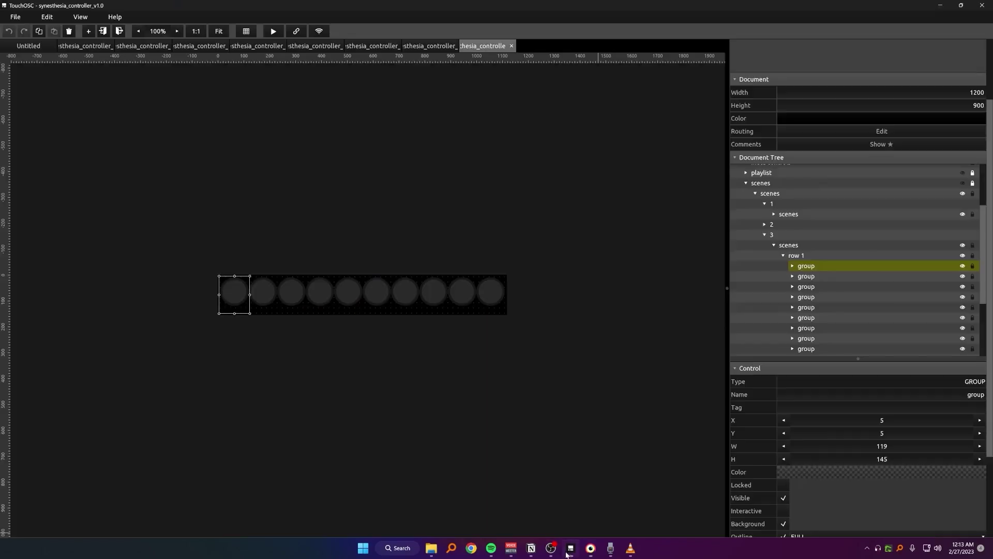
{"action": "double_click", "coordinate": [976, 395]}
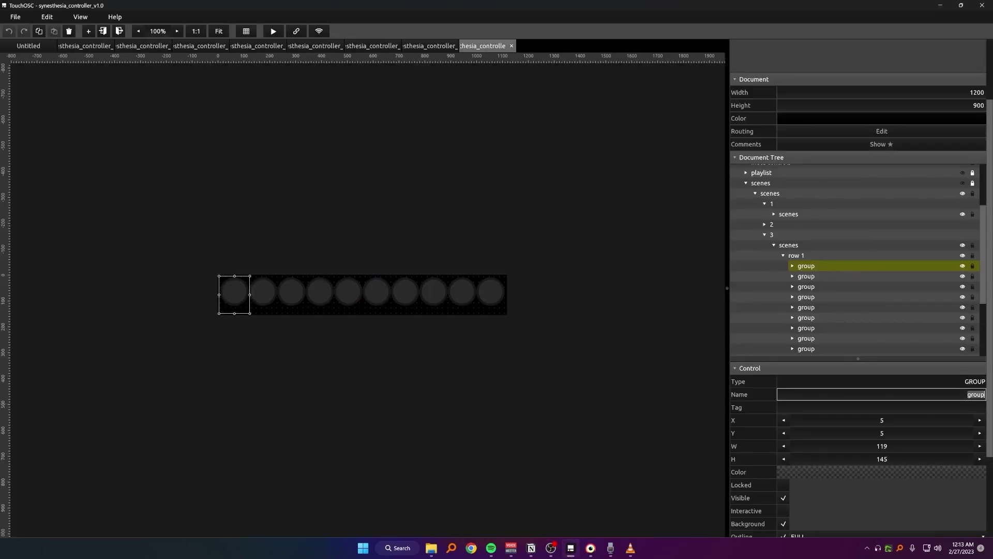
{"action": "key", "text": "ctrl+v"}
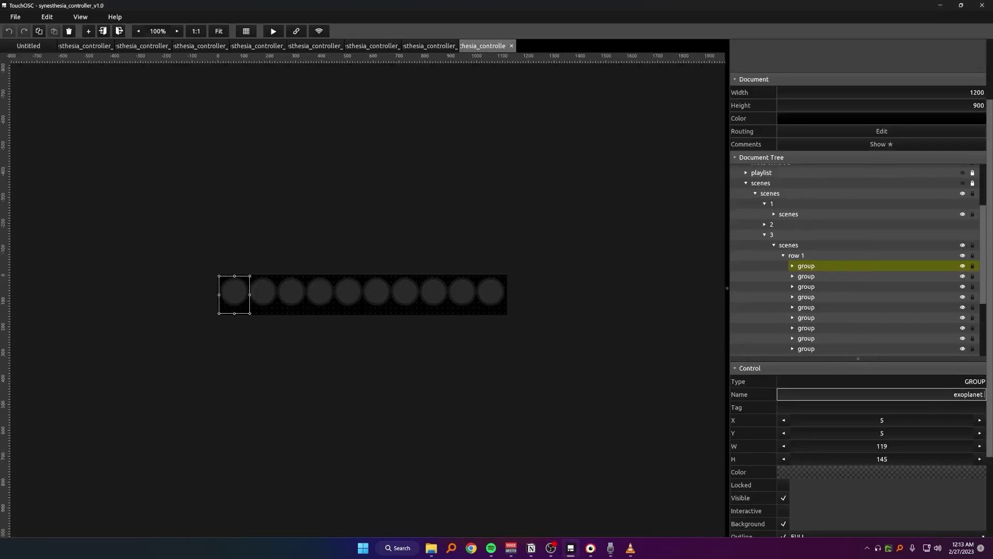
{"action": "key", "text": "Return"}
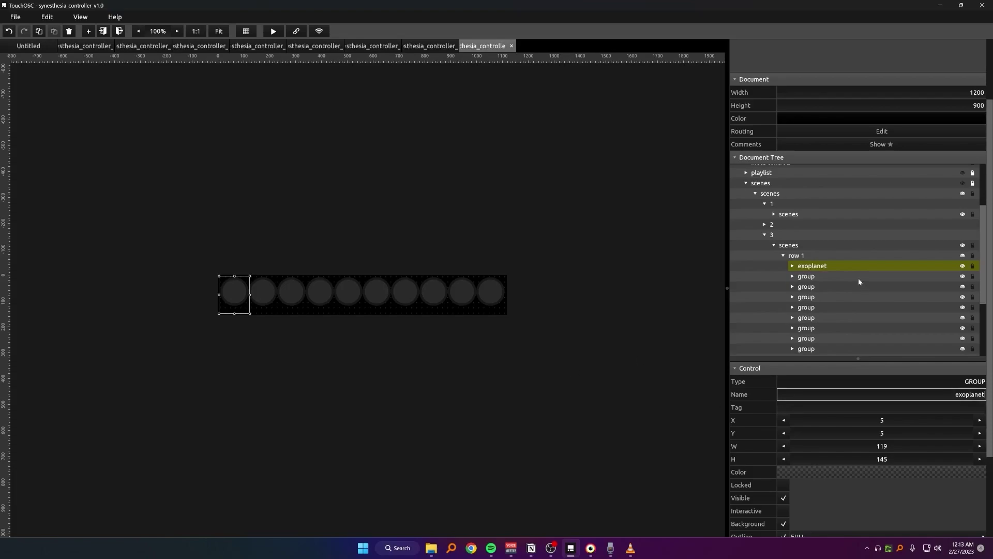
Step: Run the layout live, page to scenes page 3, trigger exoplanet and close the scenes grid
{"action": "left_click", "coordinate": [273, 30]}
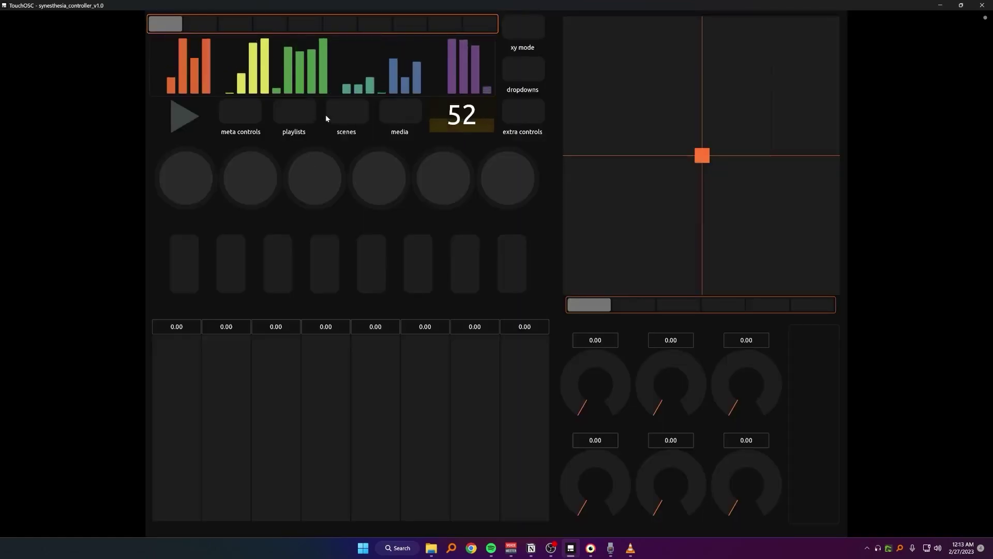
{"action": "left_click", "coordinate": [344, 112]}
{"action": "left_click", "coordinate": [822, 226]}
{"action": "left_click", "coordinate": [817, 274]}
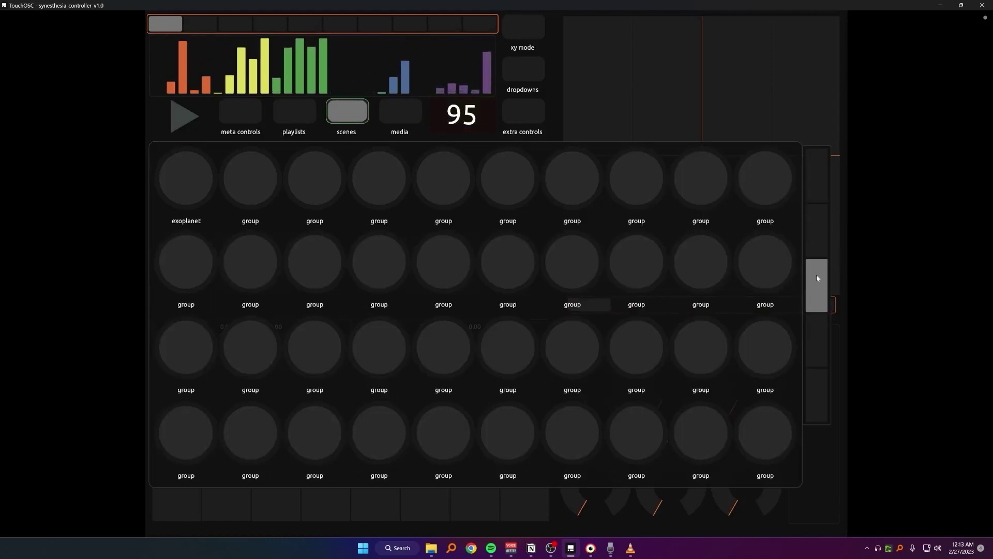
{"action": "left_click", "coordinate": [180, 186]}
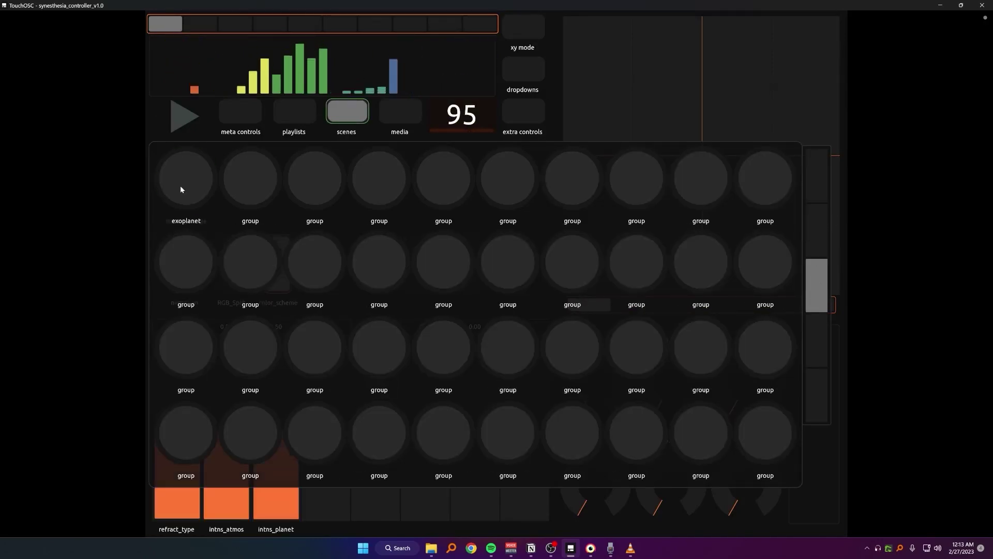
{"action": "left_click", "coordinate": [347, 112]}
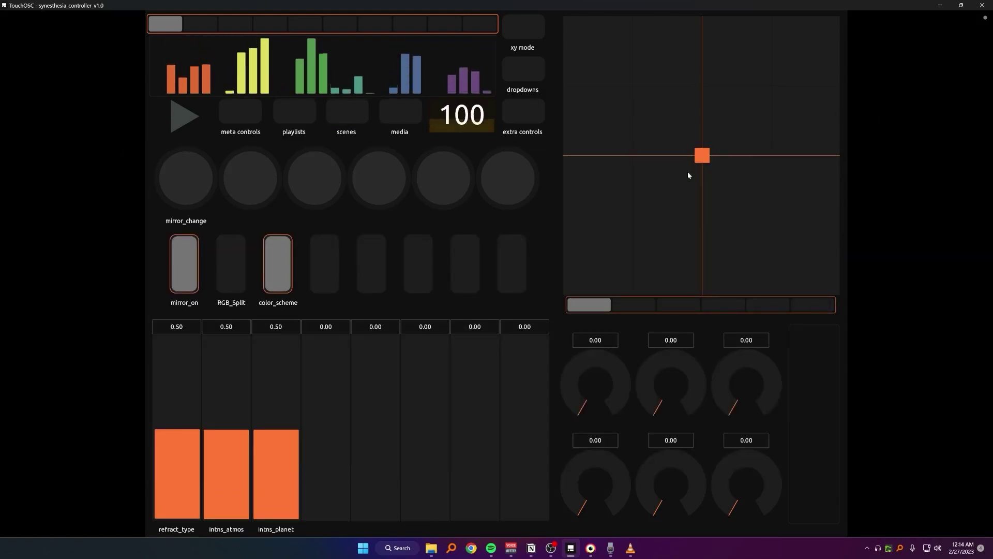